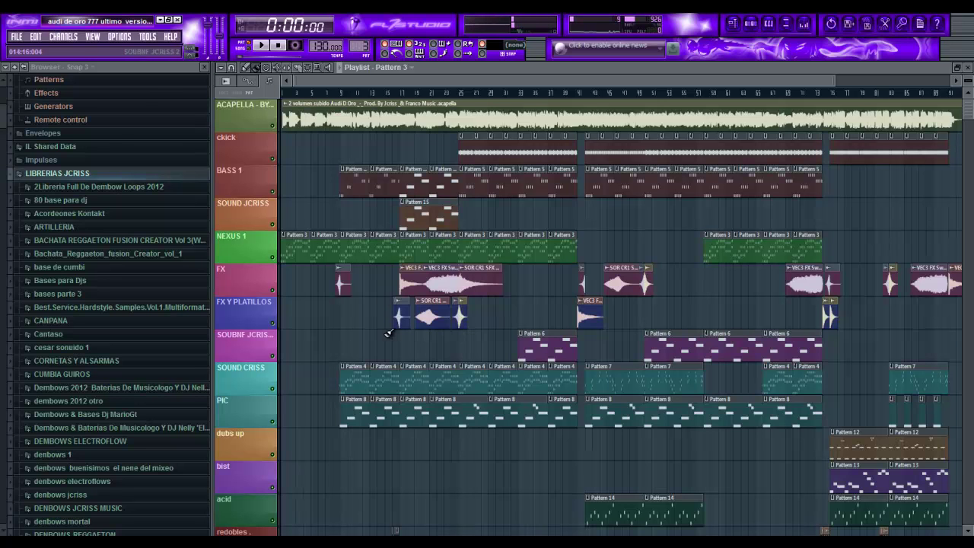
Step: Open Pattern 4 on the SOUND CRISS track in the piano roll, play back its notes, and return to the playlist
{"action": "double_click", "coordinate": [377, 376]}
{"action": "key", "text": "space"}
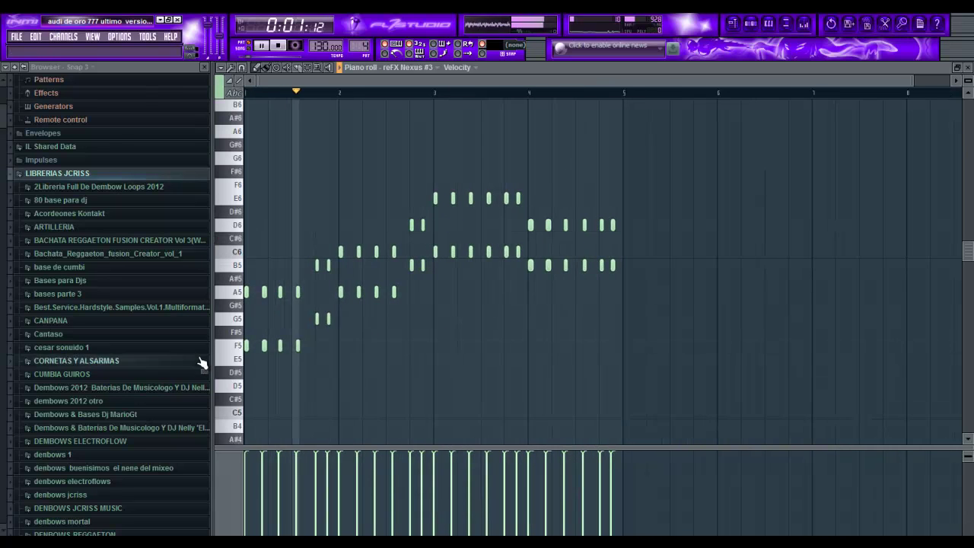
{"action": "scroll", "coordinate": [315, 366], "scroll_direction": "up", "scroll_amount": 3}
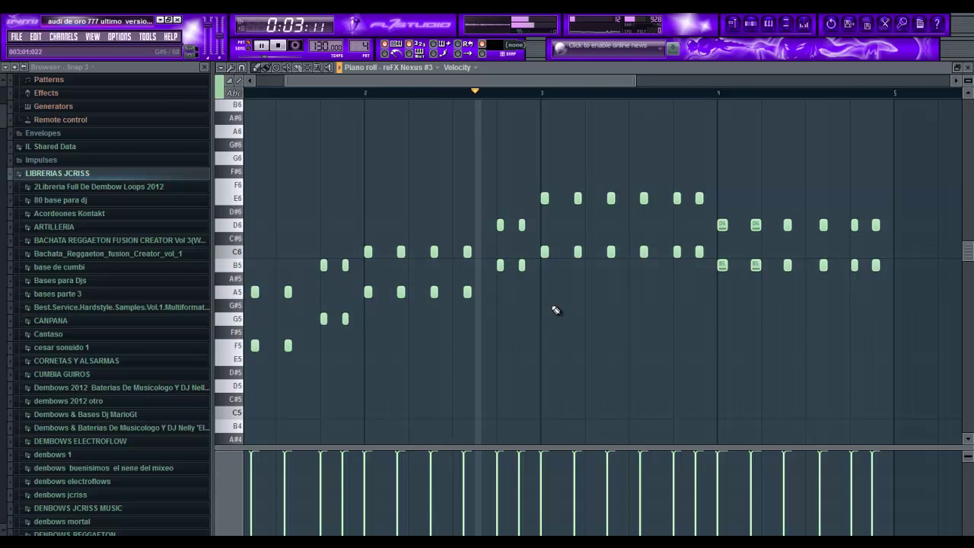
{"action": "key", "text": "space"}
{"action": "key", "text": "Escape"}
{"action": "left_click", "coordinate": [626, 72]}
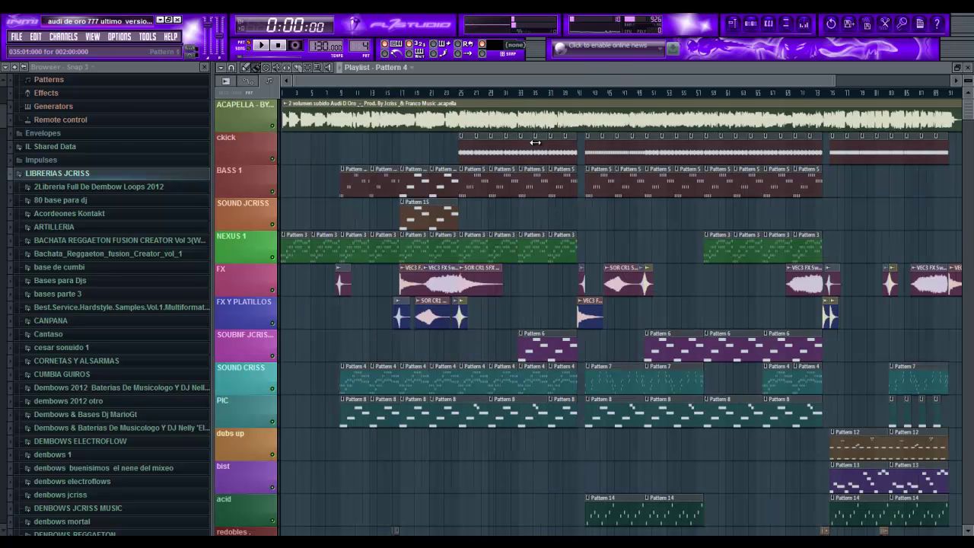
Step: Play Pattern 15 from the SOUND JCRISS track in the piano roll, view its Nexus instrument preset, and stop playback
{"action": "double_click", "coordinate": [434, 209]}
{"action": "key", "text": "space"}
{"action": "scroll", "coordinate": [487, 251], "scroll_direction": "down", "scroll_amount": 2}
{"action": "scroll", "coordinate": [311, 355], "scroll_direction": "down", "scroll_amount": 4}
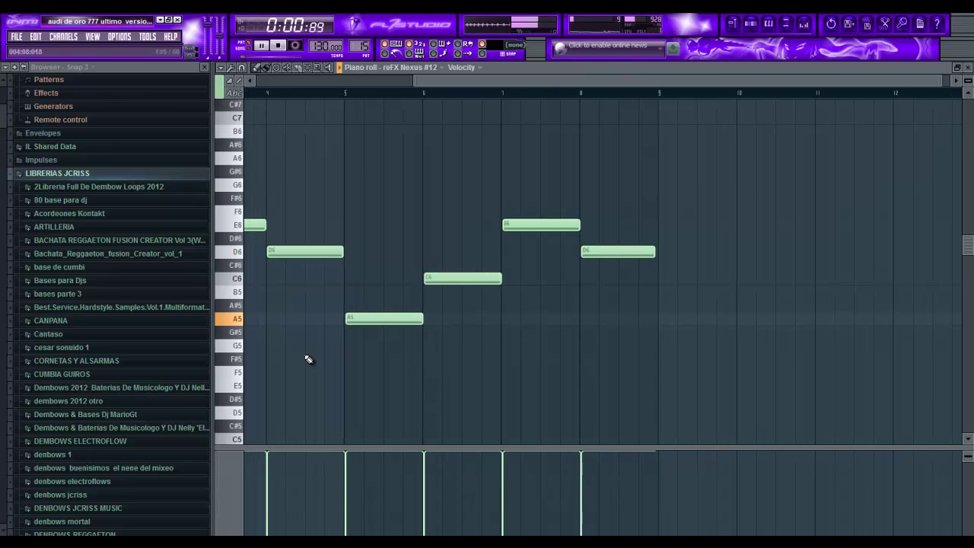
{"action": "key", "text": "F6"}
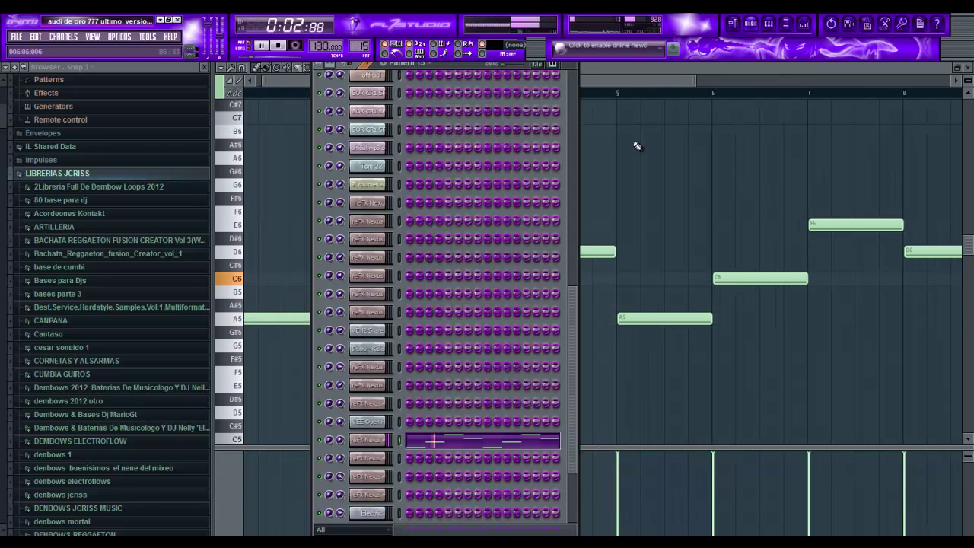
{"action": "left_click", "coordinate": [368, 442]}
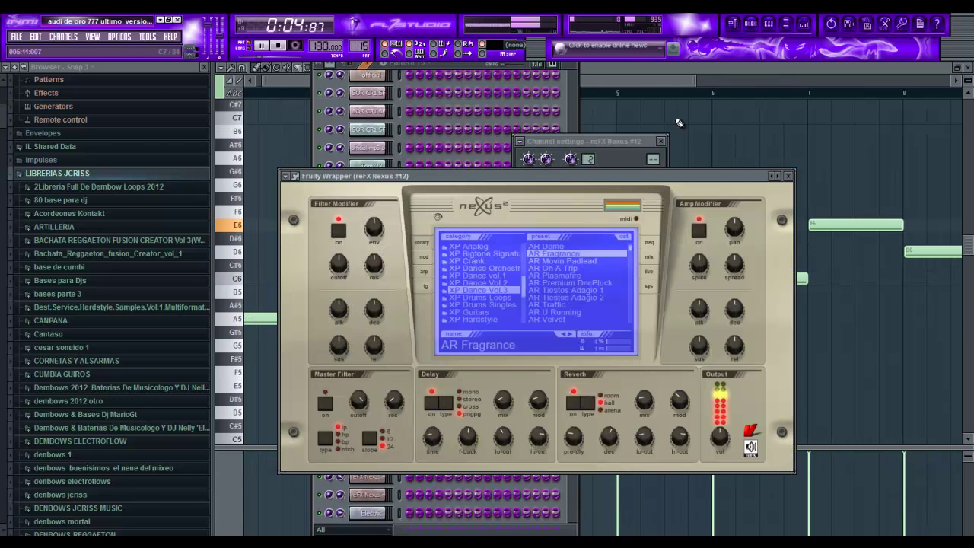
{"action": "left_click", "coordinate": [606, 76]}
{"action": "left_click", "coordinate": [279, 45]}
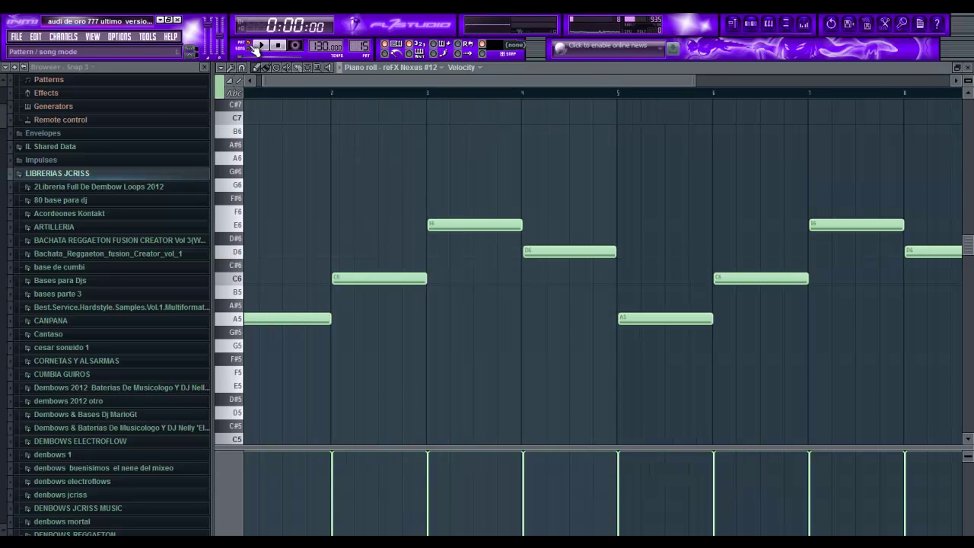
Step: Play the full song arrangement in the playlist from the beginning, with the opening bars in close view
{"action": "left_click", "coordinate": [733, 25]}
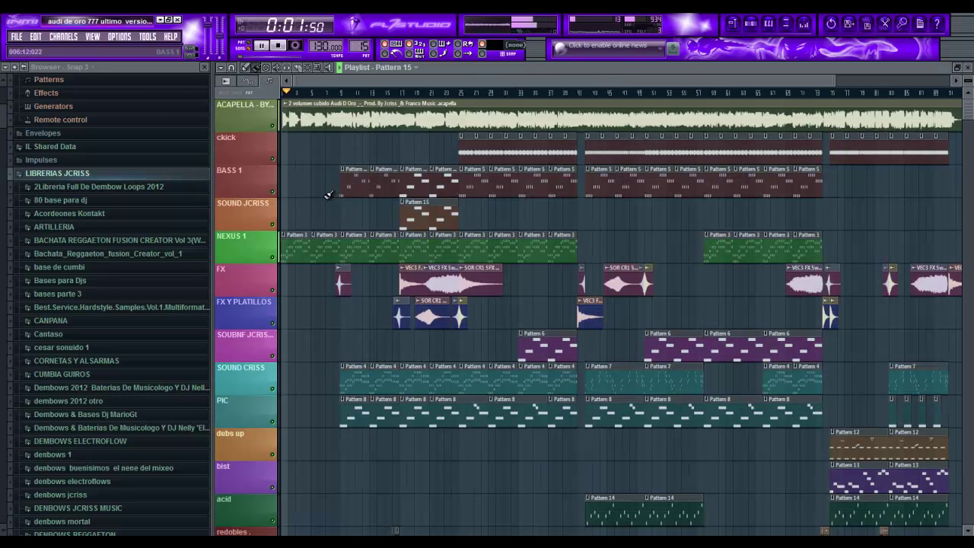
{"action": "scroll", "coordinate": [286, 146], "scroll_direction": "up", "scroll_amount": 5}
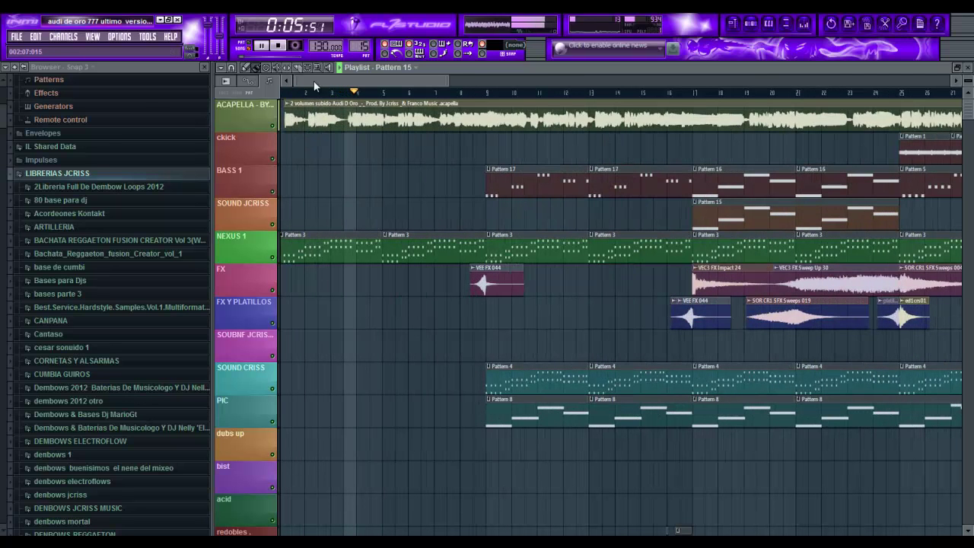
{"action": "left_click_drag", "start_coordinate": [315, 80], "coordinate": [324, 80]}
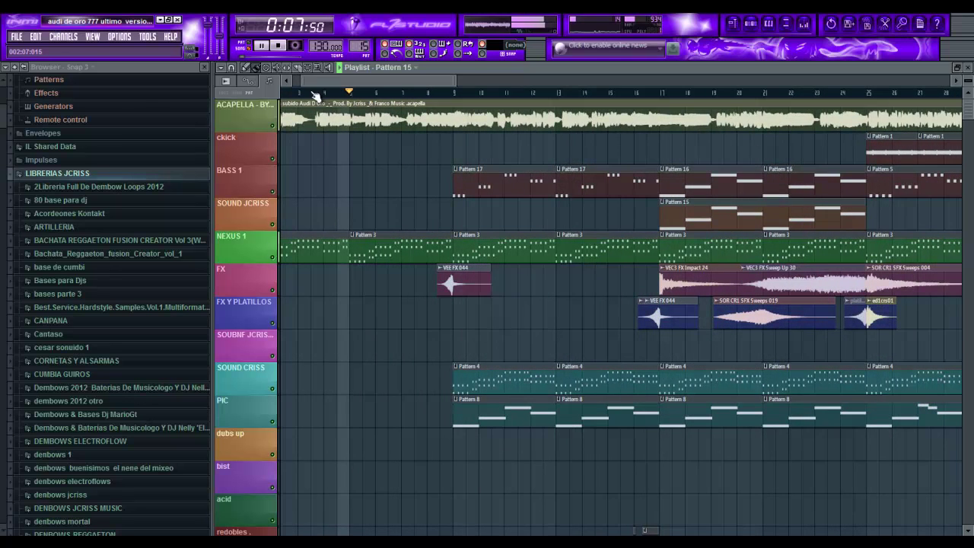
Step: Solo the ACAPELLA track to hear the vocals alone, and restore all the other tracks during playback
{"action": "right_click", "coordinate": [272, 127]}
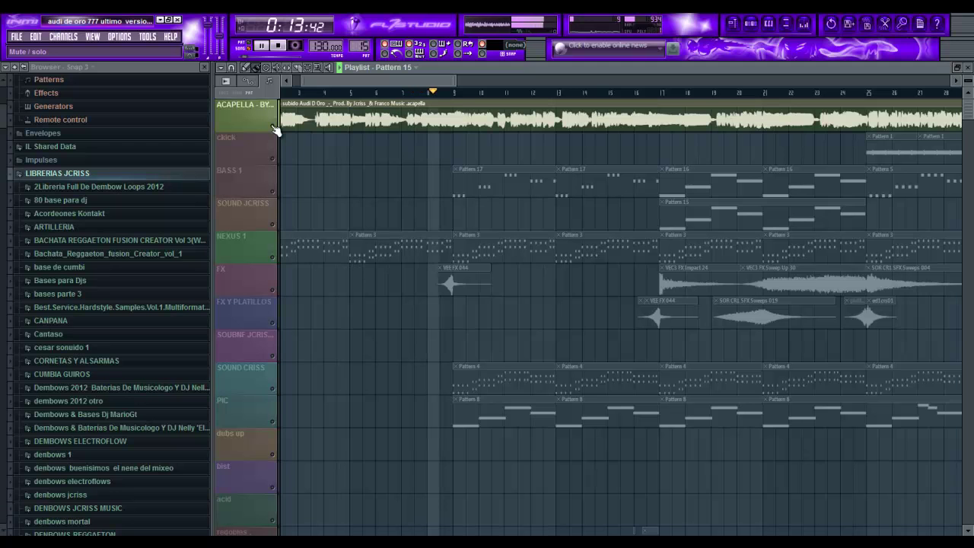
{"action": "right_click", "coordinate": [273, 126]}
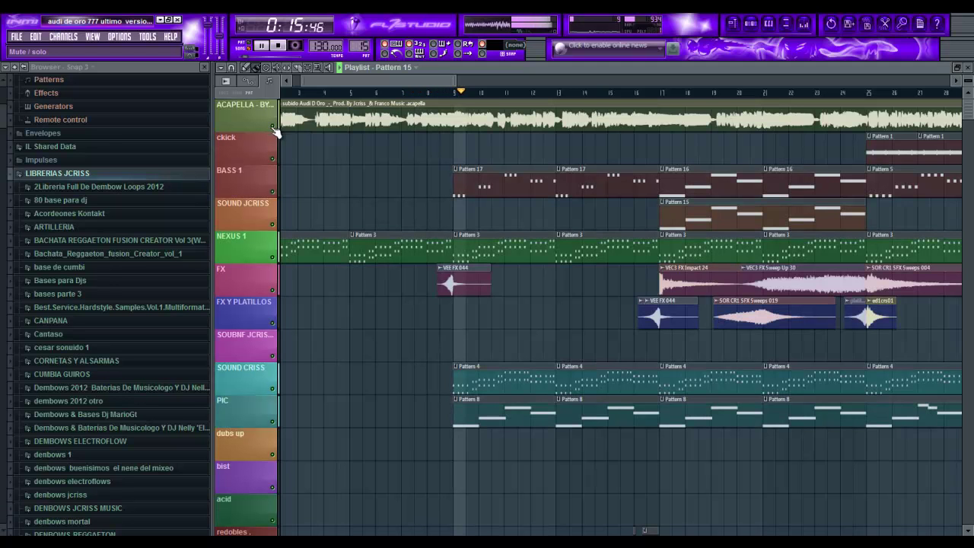
{"action": "scroll", "coordinate": [365, 83], "scroll_direction": "right", "scroll_amount": 3}
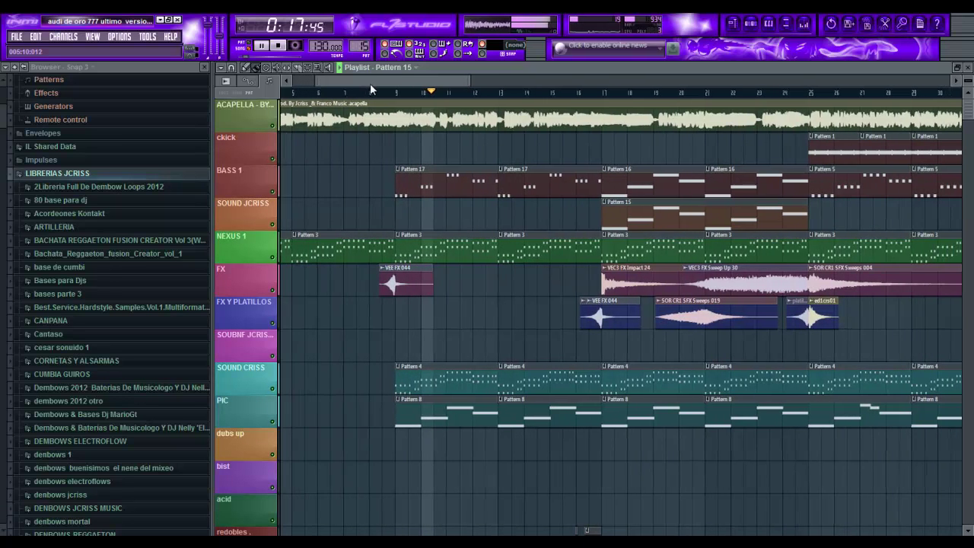
{"action": "scroll", "coordinate": [370, 85], "scroll_direction": "right", "scroll_amount": 2}
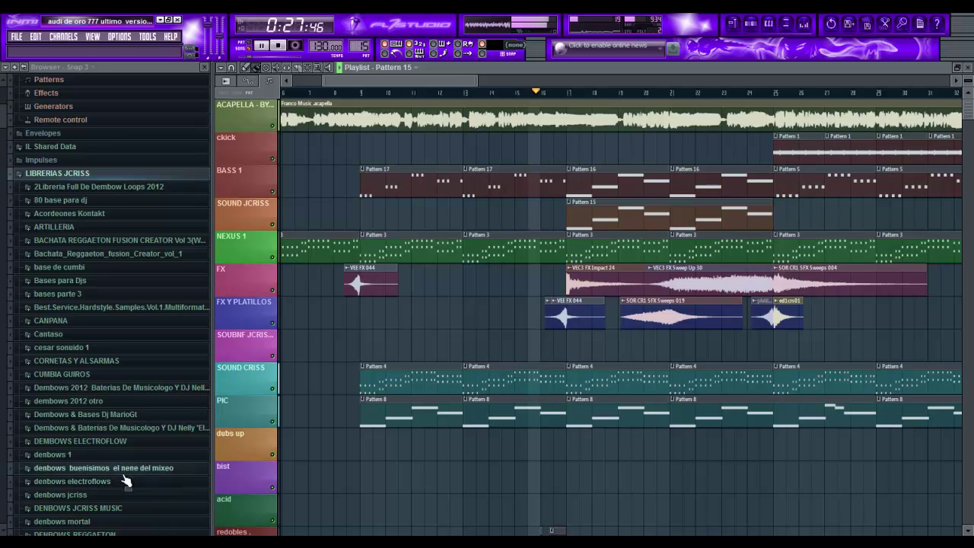
Step: Review the Pattern 15 notes and the Nexus #12 preset while the song keeps playing, and go back to the playlist
{"action": "scroll", "coordinate": [592, 439], "scroll_direction": "down", "scroll_amount": 1}
{"action": "scroll", "coordinate": [592, 440], "scroll_direction": "down", "scroll_amount": 5}
{"action": "scroll", "coordinate": [576, 364], "scroll_direction": "up", "scroll_amount": 6}
{"action": "scroll", "coordinate": [618, 330], "scroll_direction": "down", "scroll_amount": 1}
{"action": "scroll", "coordinate": [618, 330], "scroll_direction": "down", "scroll_amount": 3}
{"action": "scroll", "coordinate": [624, 213], "scroll_direction": "up", "scroll_amount": 4}
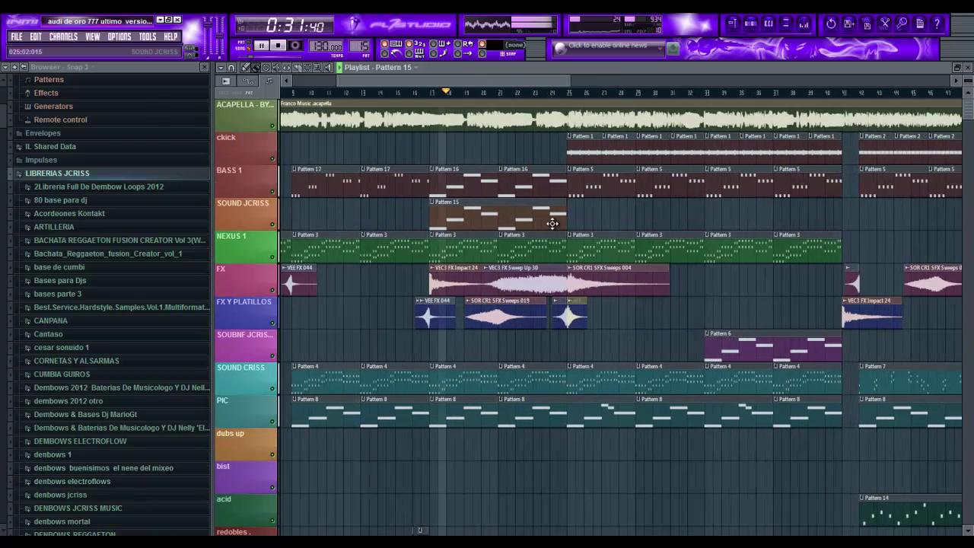
{"action": "double_click", "coordinate": [471, 217]}
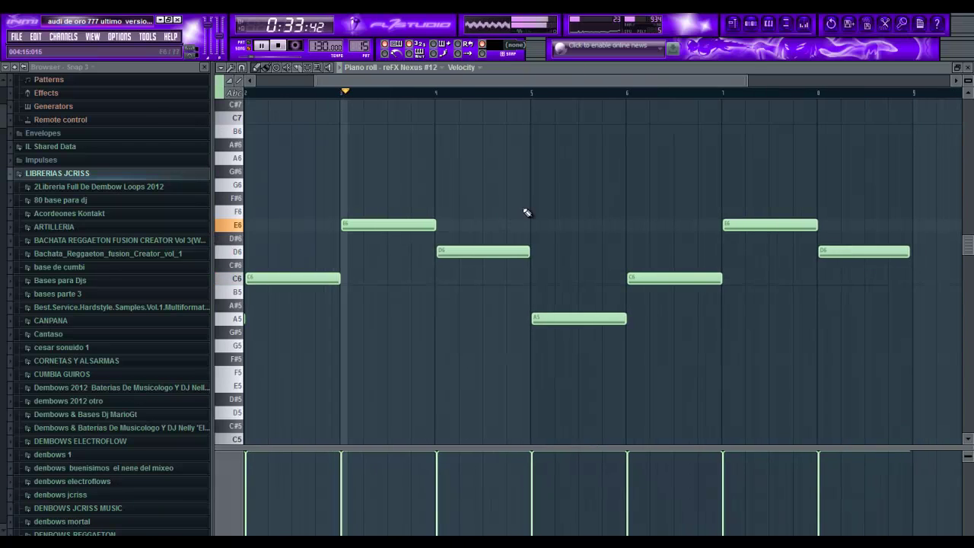
{"action": "left_click", "coordinate": [757, 23]}
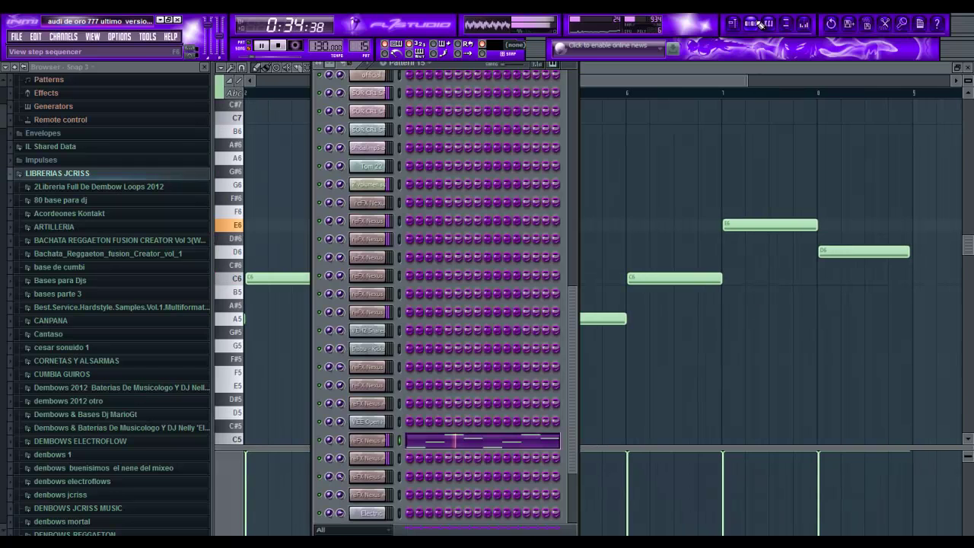
{"action": "left_click", "coordinate": [360, 443]}
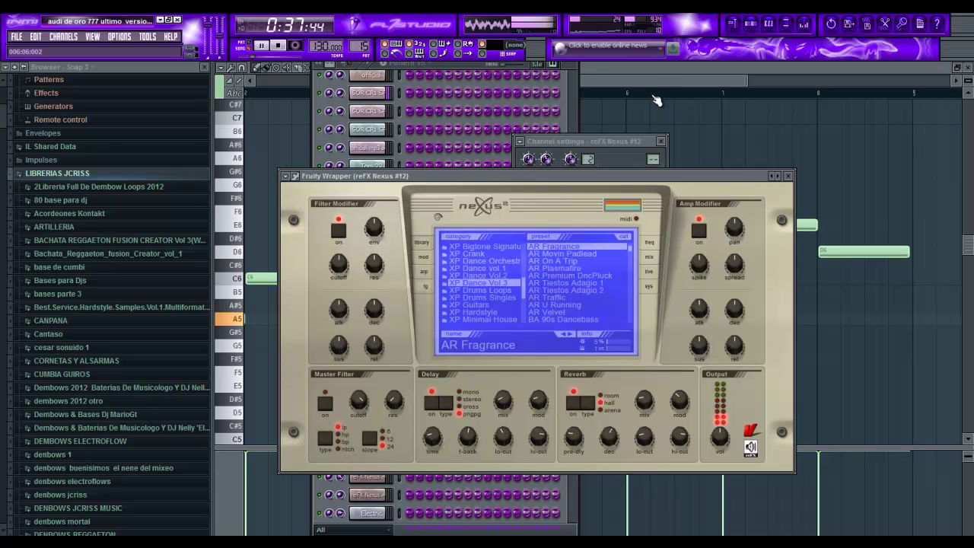
{"action": "left_click", "coordinate": [639, 82]}
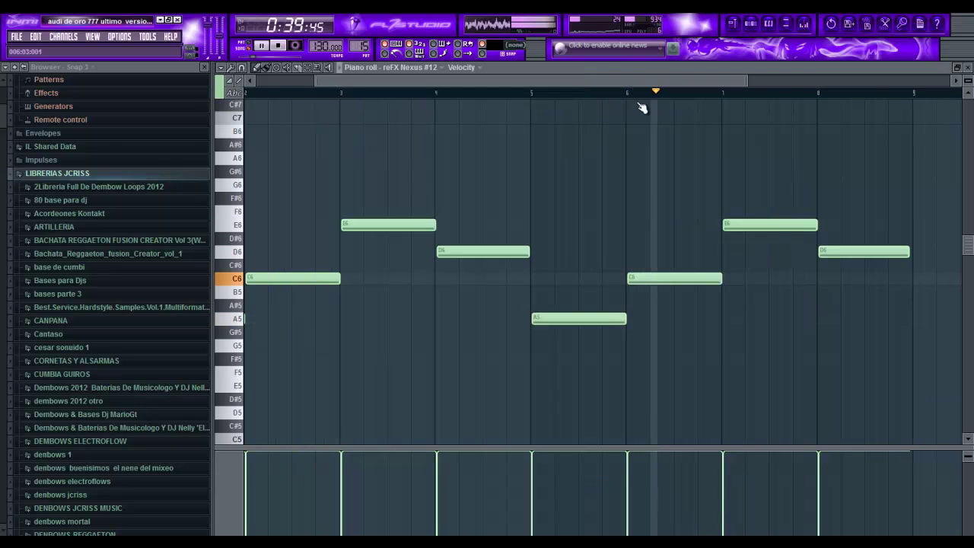
{"action": "key", "text": "Escape"}
{"action": "left_click", "coordinate": [732, 24]}
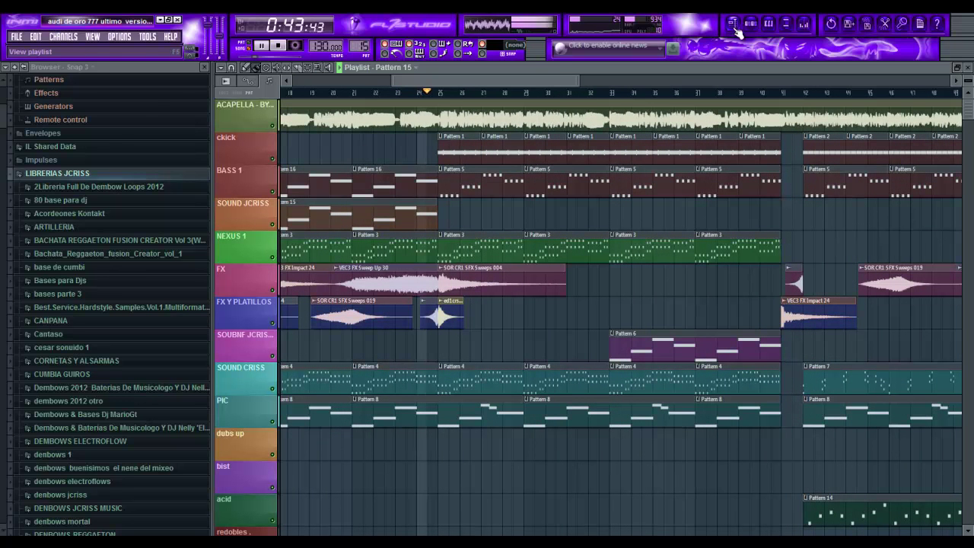
Step: Select Pattern 1, examine its drum channels in the step sequencer, and return to the playlist
{"action": "left_click", "coordinate": [361, 45]}
{"action": "left_click", "coordinate": [384, 52]}
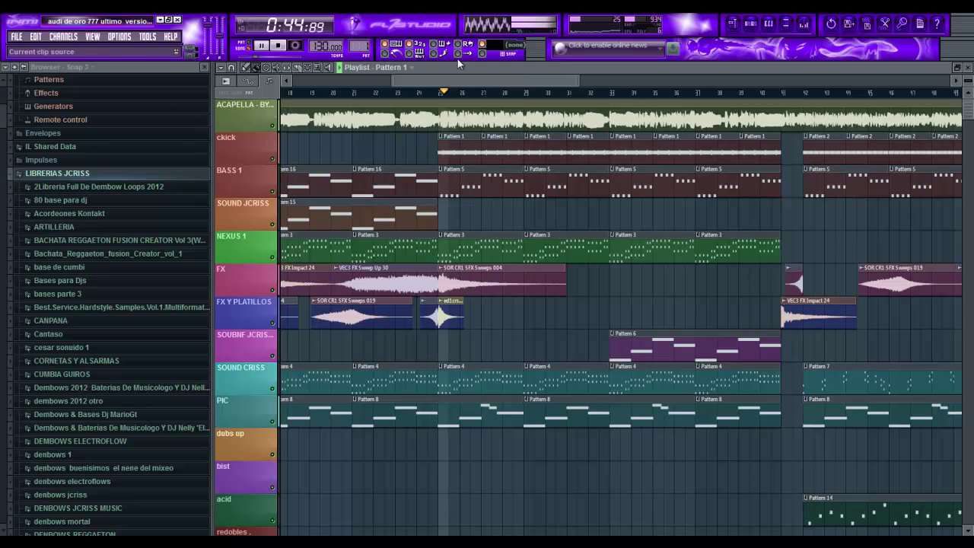
{"action": "left_click", "coordinate": [751, 24]}
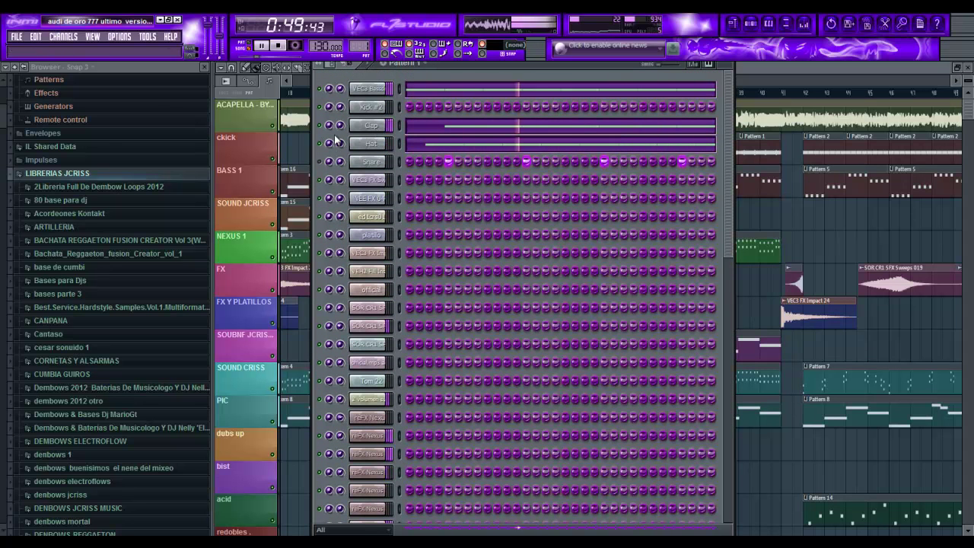
{"action": "left_click", "coordinate": [733, 26]}
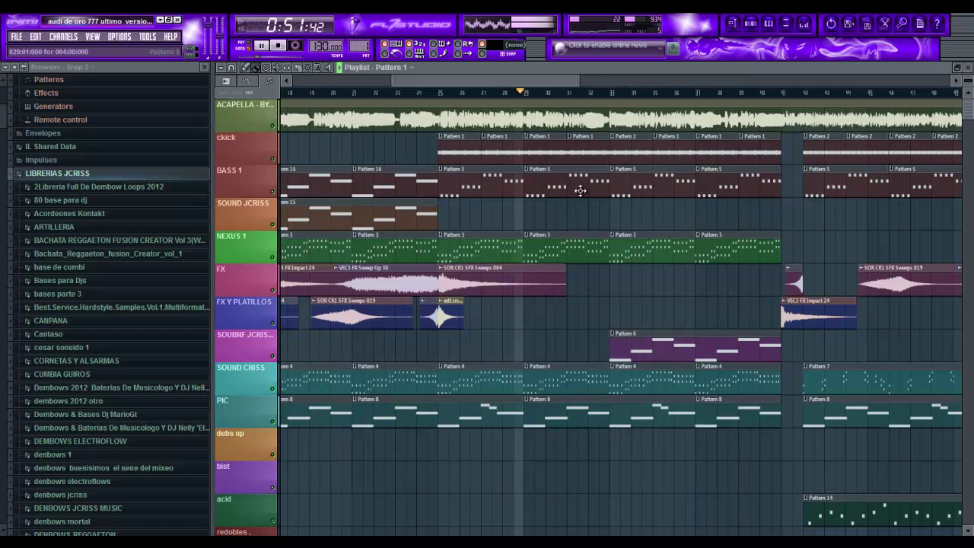
Step: Open Pattern 6 from the SOUBNF JCRISS track in the piano roll and show its Nexus #5 instrument
{"action": "scroll", "coordinate": [651, 298], "scroll_direction": "down", "scroll_amount": 2}
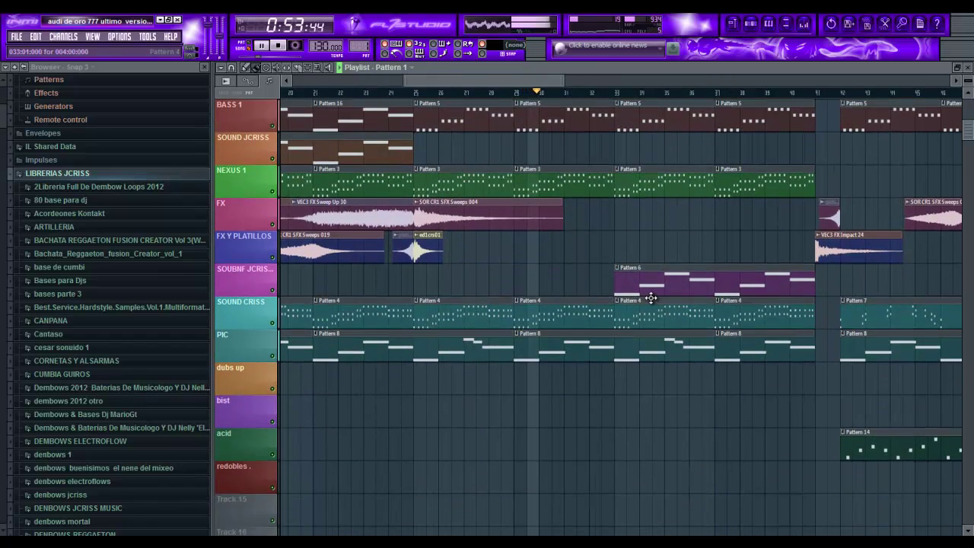
{"action": "scroll", "coordinate": [652, 294], "scroll_direction": "up", "scroll_amount": 2}
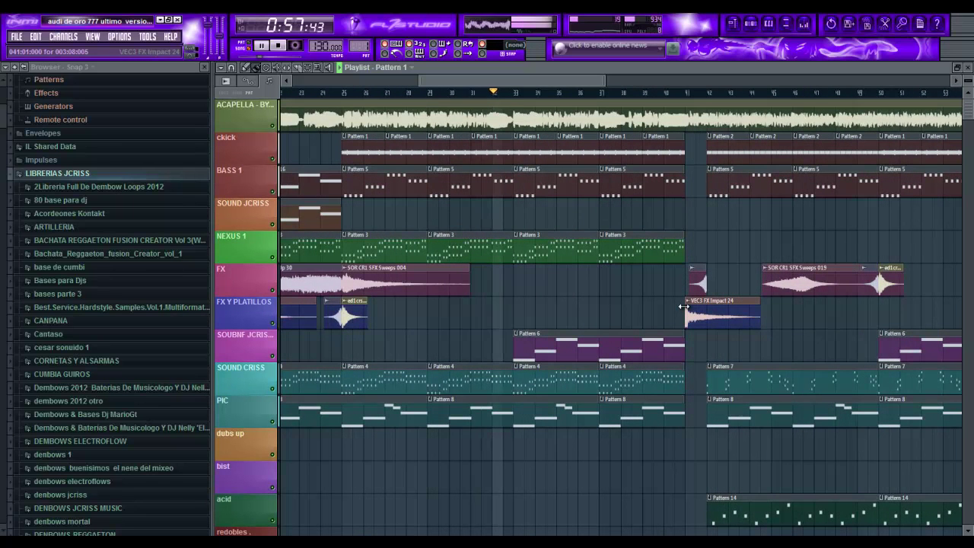
{"action": "scroll", "coordinate": [683, 307], "scroll_direction": "up", "scroll_amount": 2}
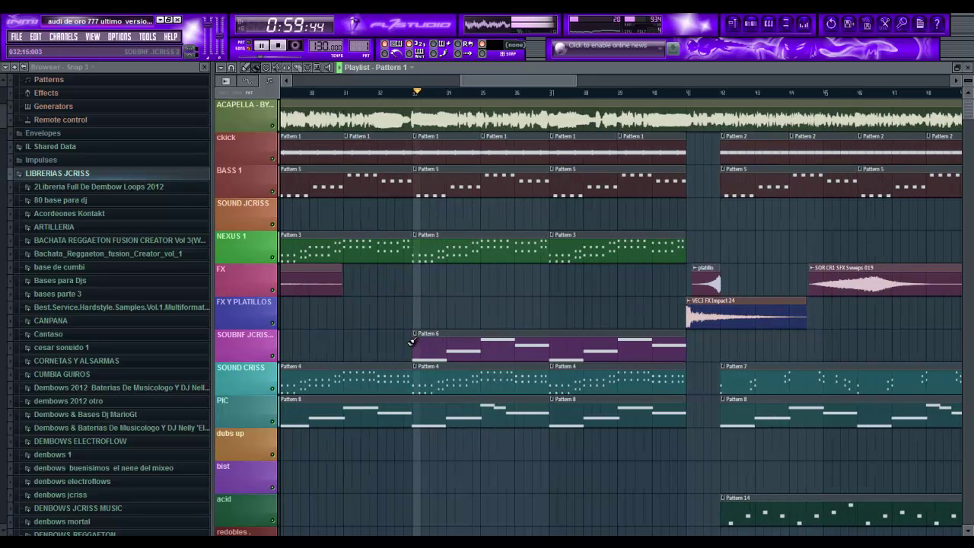
{"action": "double_click", "coordinate": [457, 349]}
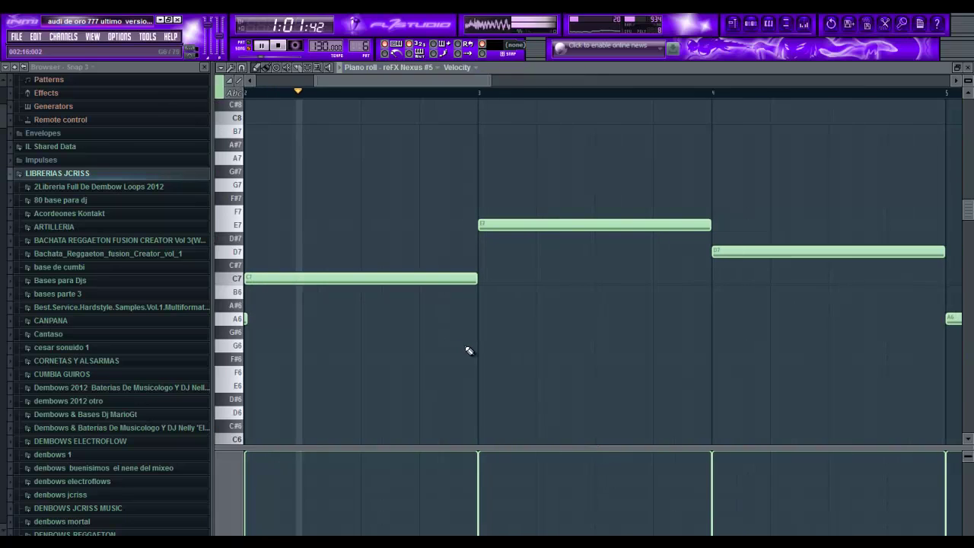
{"action": "left_click", "coordinate": [752, 24]}
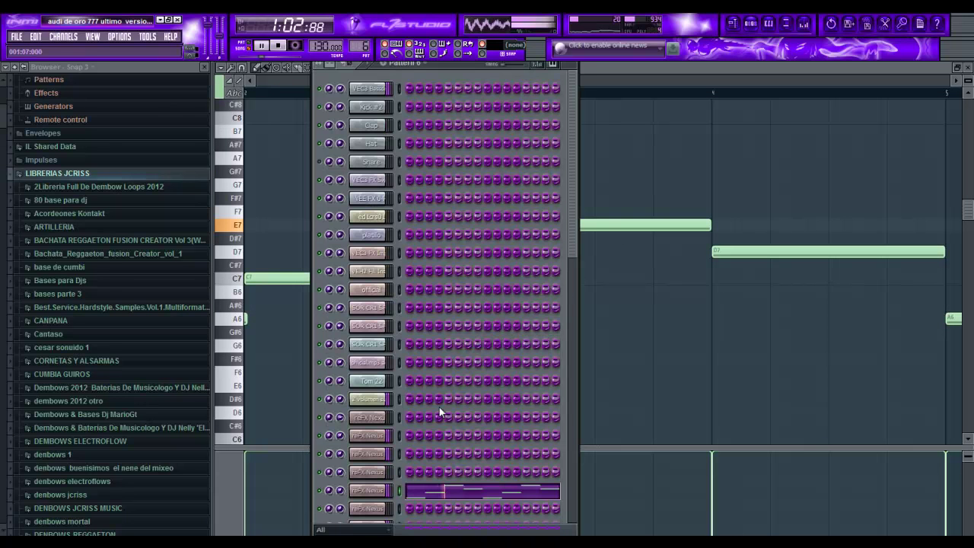
{"action": "left_click", "coordinate": [373, 491]}
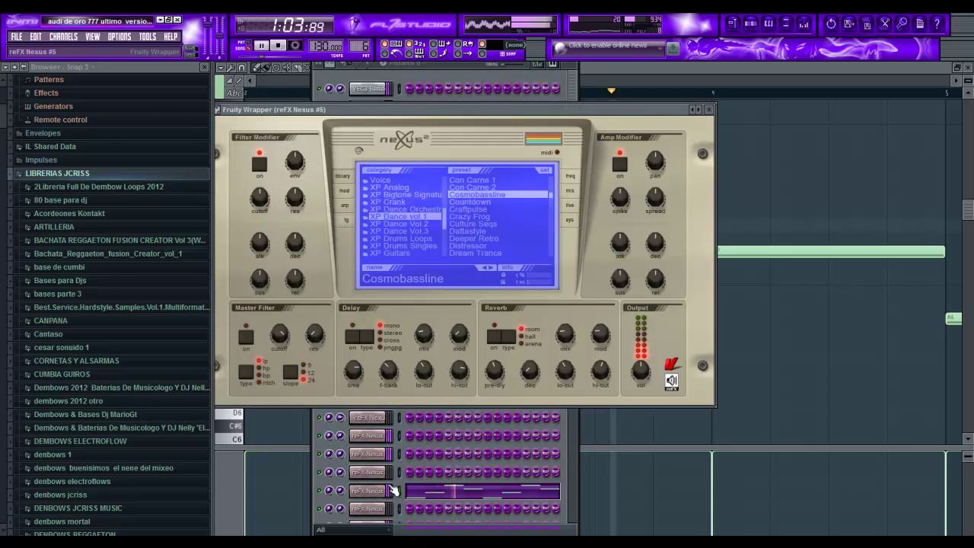
Step: Look through the Nexus #5 arpeggiator and system pages, view the whole Pattern 6 melody, and return to the playlist
{"action": "left_click", "coordinate": [344, 207]}
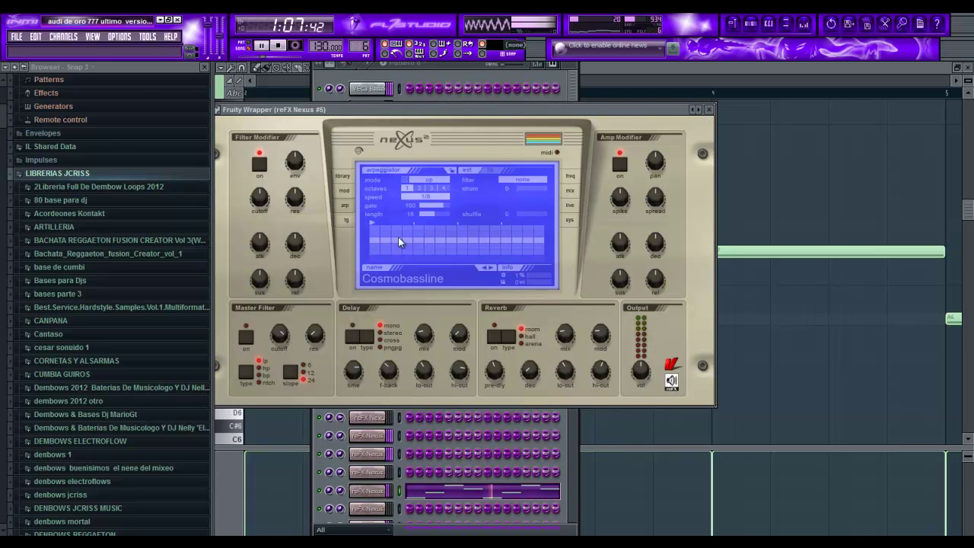
{"action": "left_click", "coordinate": [570, 219]}
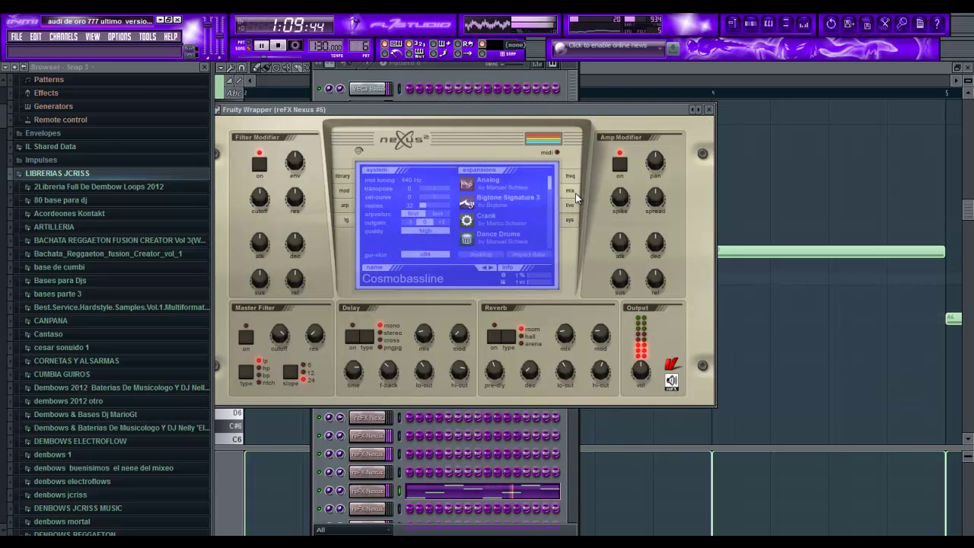
{"action": "left_click", "coordinate": [570, 205]}
{"action": "left_click", "coordinate": [713, 72]}
{"action": "scroll", "coordinate": [546, 183], "scroll_direction": "down", "scroll_amount": 4}
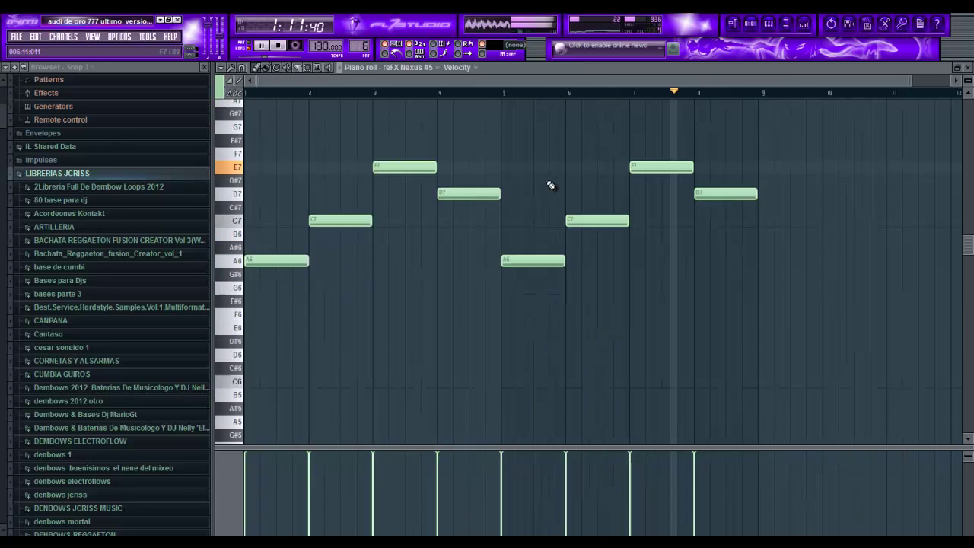
{"action": "key", "text": "Escape"}
{"action": "left_click", "coordinate": [699, 68]}
Step: Open Pattern 5 from the BASS 1 track in the piano roll and show its Nexus #4 instrument
{"action": "scroll", "coordinate": [610, 246], "scroll_direction": "down", "scroll_amount": 3, "text": "ctrl"}
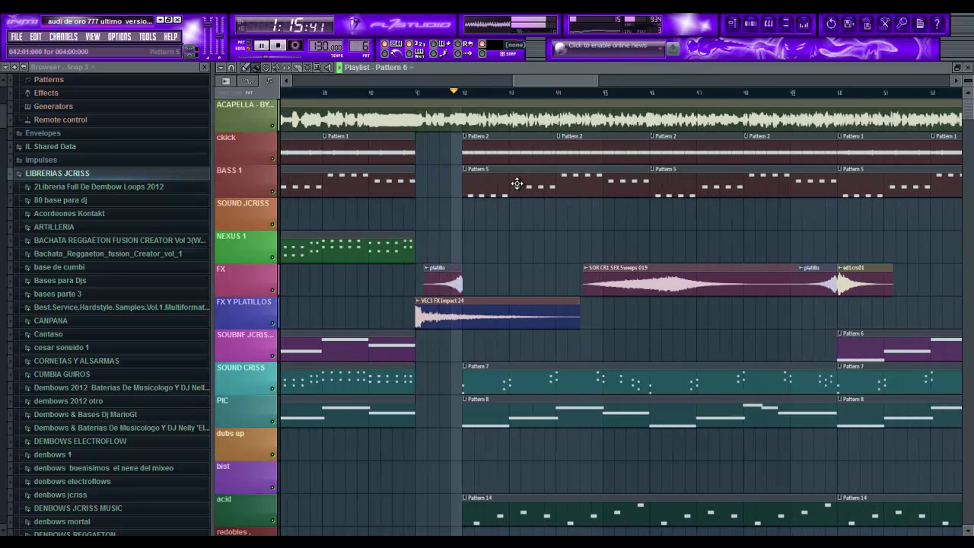
{"action": "double_click", "coordinate": [516, 187]}
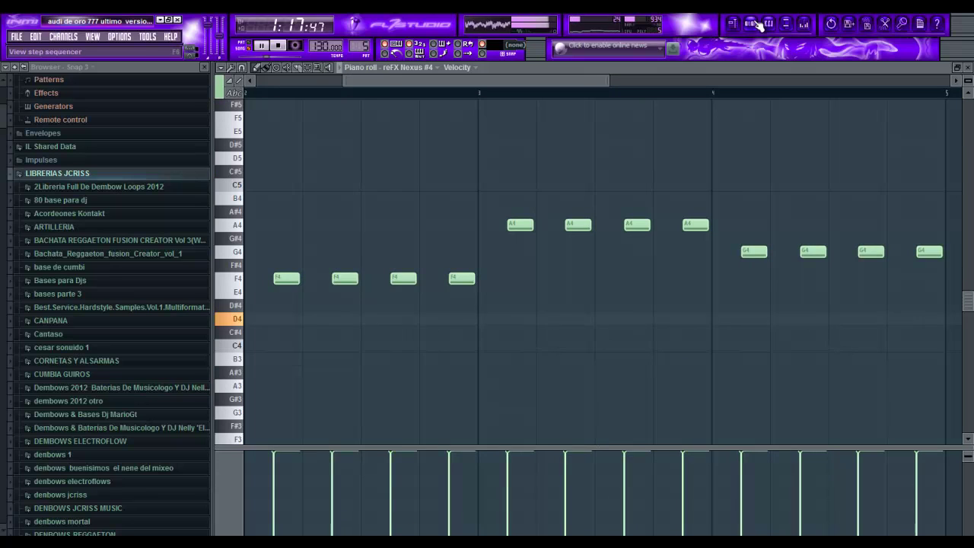
{"action": "left_click", "coordinate": [761, 25]}
{"action": "left_click", "coordinate": [370, 472]}
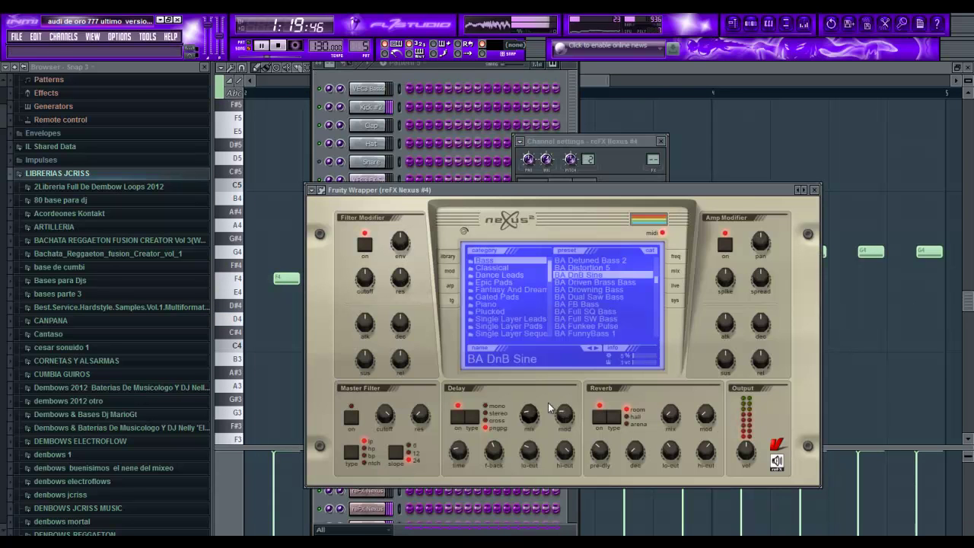
Step: Choose the black (good) GUI skin on the Nexus #4 system page, close the instrument and return to the playlist
{"action": "left_click", "coordinate": [675, 300]}
{"action": "left_click", "coordinate": [541, 335]}
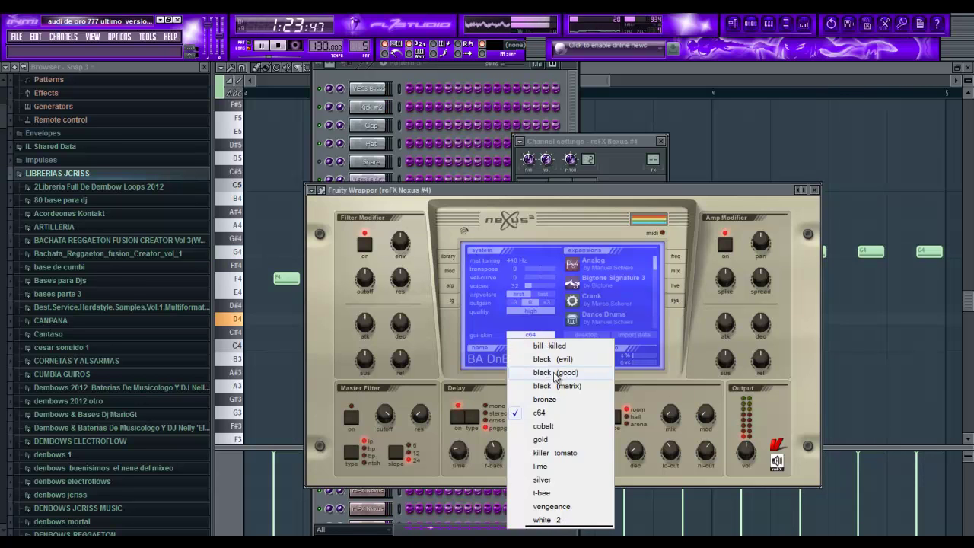
{"action": "left_click", "coordinate": [554, 373]}
{"action": "left_click", "coordinate": [814, 190]}
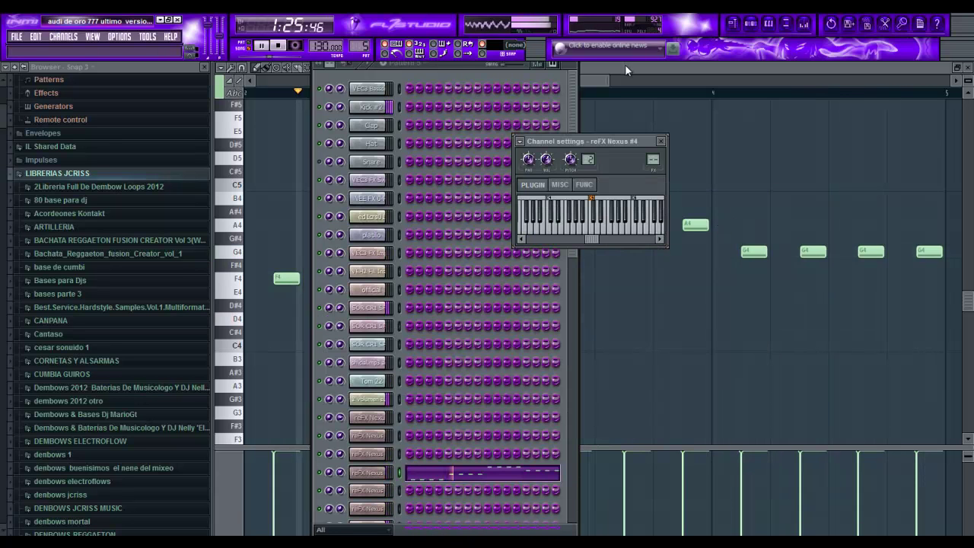
{"action": "left_click", "coordinate": [625, 66]}
{"action": "scroll", "coordinate": [525, 250], "scroll_direction": "down", "scroll_amount": 2}
{"action": "key", "text": "Escape"}
{"action": "left_click", "coordinate": [680, 70]}
Step: Examine the playlist arrangement from bar 50 onward, including the FX, acid and redobles tracks, and compare it with the whole song
{"action": "scroll", "coordinate": [472, 193], "scroll_direction": "down", "scroll_amount": 6}
{"action": "scroll", "coordinate": [724, 228], "scroll_direction": "up", "scroll_amount": 5}
{"action": "scroll", "coordinate": [387, 272], "scroll_direction": "up", "scroll_amount": 4}
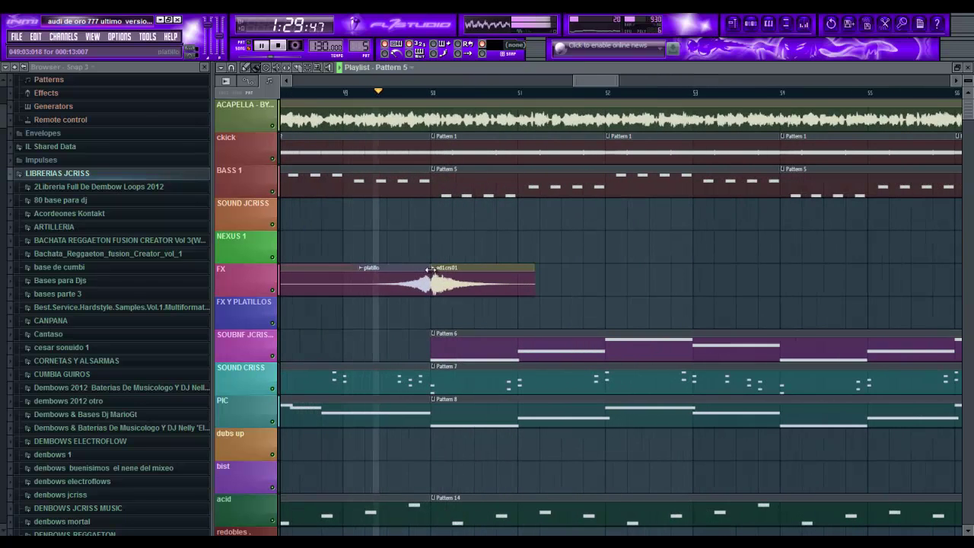
{"action": "scroll", "coordinate": [449, 281], "scroll_direction": "down", "scroll_amount": 5}
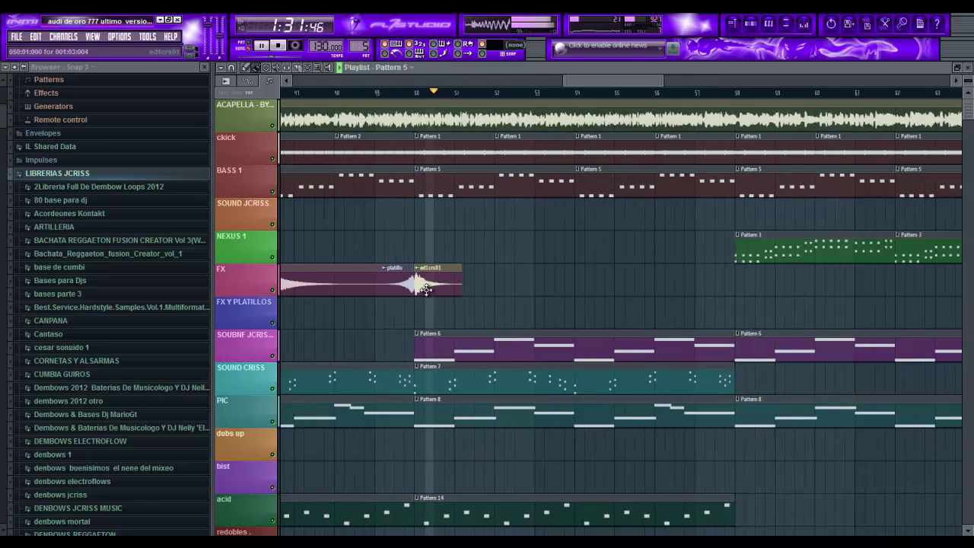
{"action": "scroll", "coordinate": [471, 330], "scroll_direction": "down", "scroll_amount": 5}
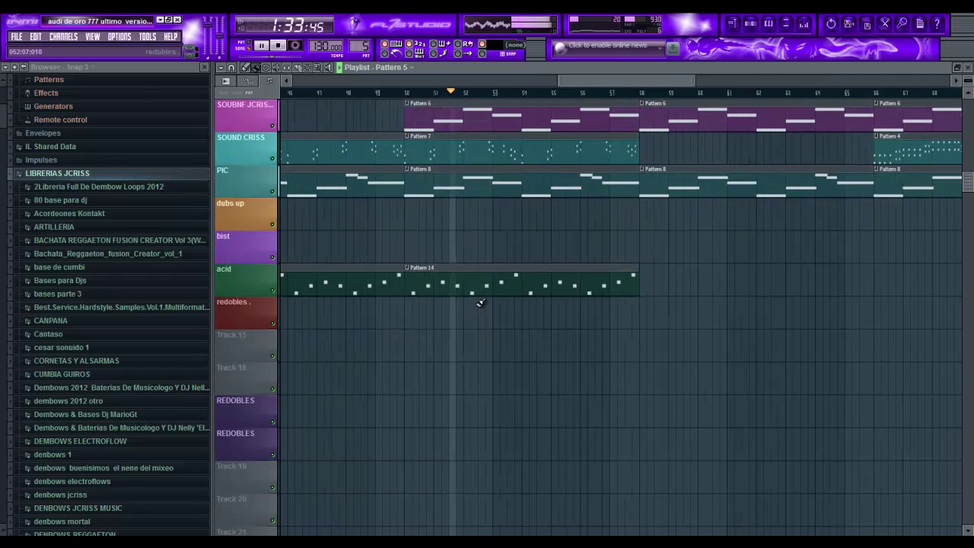
{"action": "scroll", "coordinate": [478, 300], "scroll_direction": "up", "scroll_amount": 6}
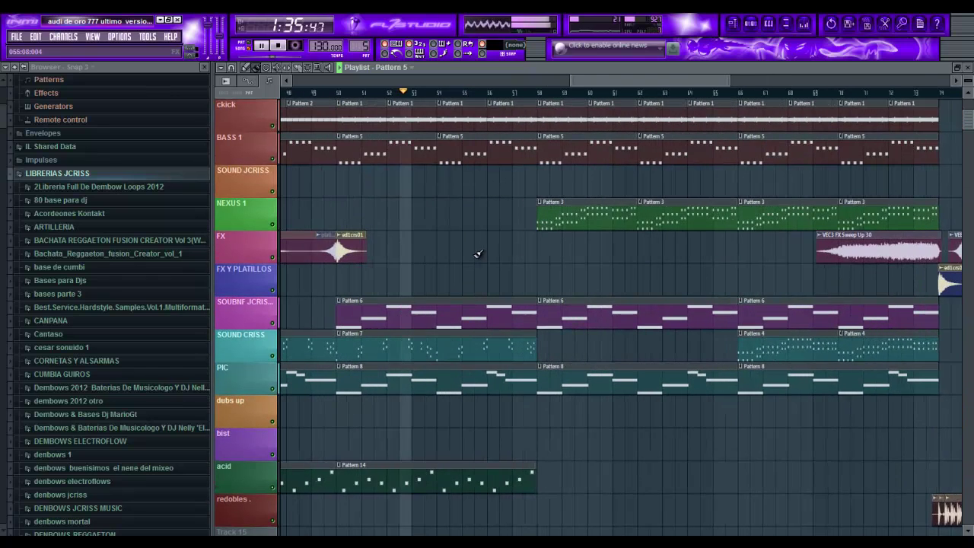
{"action": "scroll", "coordinate": [456, 221], "scroll_direction": "down", "scroll_amount": 4}
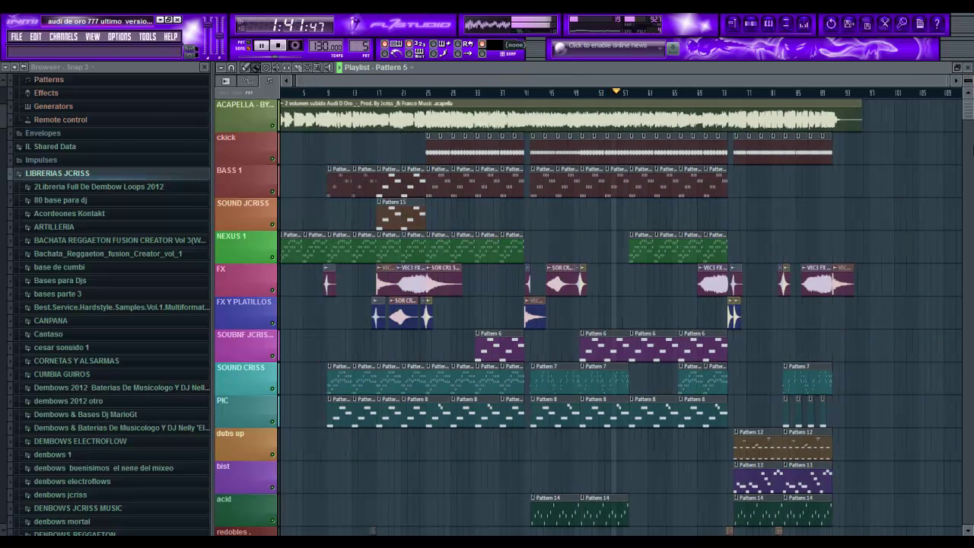
{"action": "scroll", "coordinate": [679, 100], "scroll_direction": "up", "scroll_amount": 5}
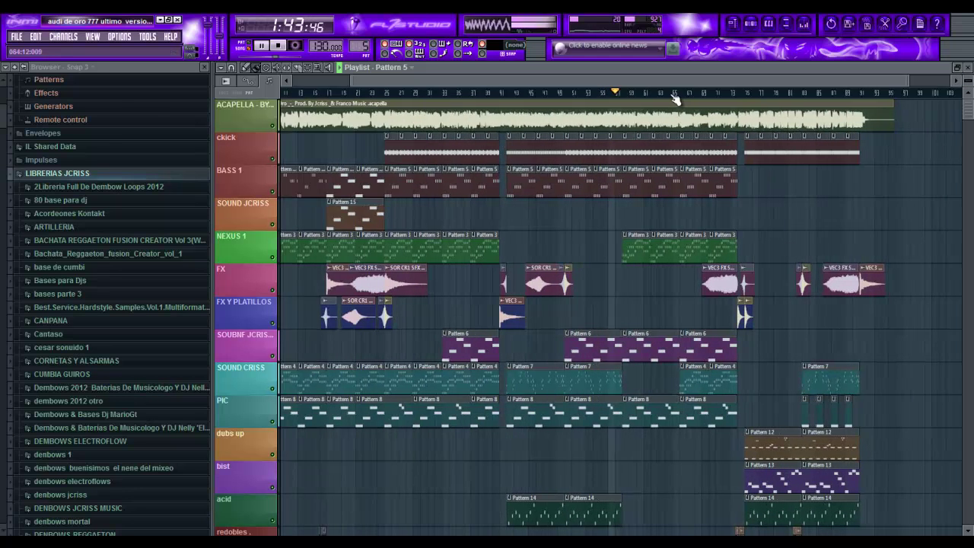
{"action": "scroll", "coordinate": [675, 99], "scroll_direction": "up", "scroll_amount": 1}
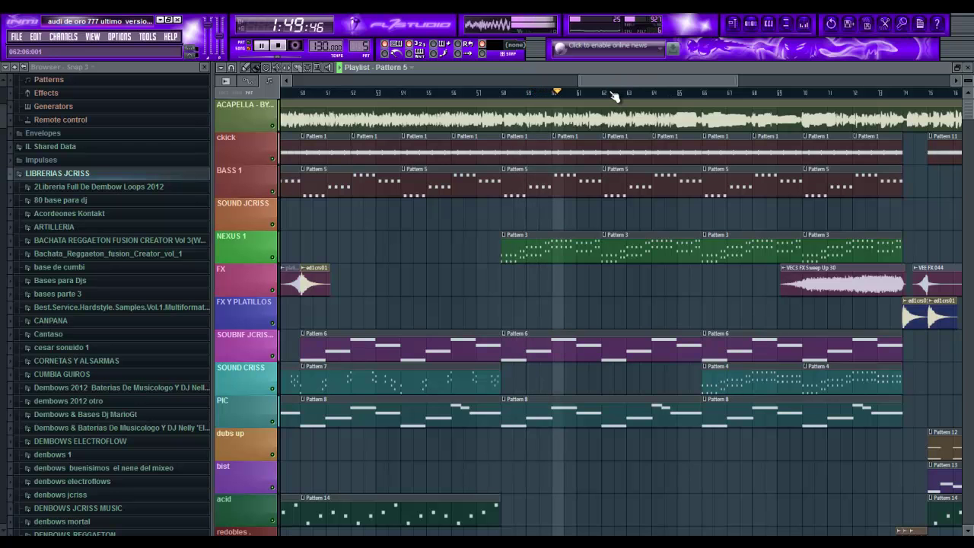
Step: Open Pattern 3 from the NEXUS 1 track in the piano roll, show its Nexus #2 instrument, and return to the playlist
{"action": "left_click_drag", "start_coordinate": [601, 78], "coordinate": [636, 79]}
{"action": "scroll", "coordinate": [637, 95], "scroll_direction": "down", "scroll_amount": 2}
{"action": "double_click", "coordinate": [569, 251]}
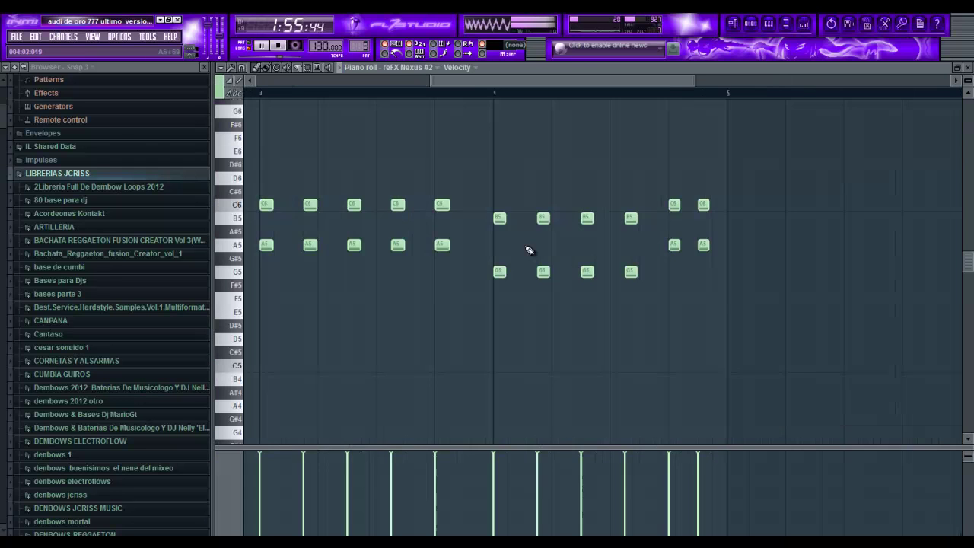
{"action": "scroll", "coordinate": [599, 286], "scroll_direction": "down", "scroll_amount": 3}
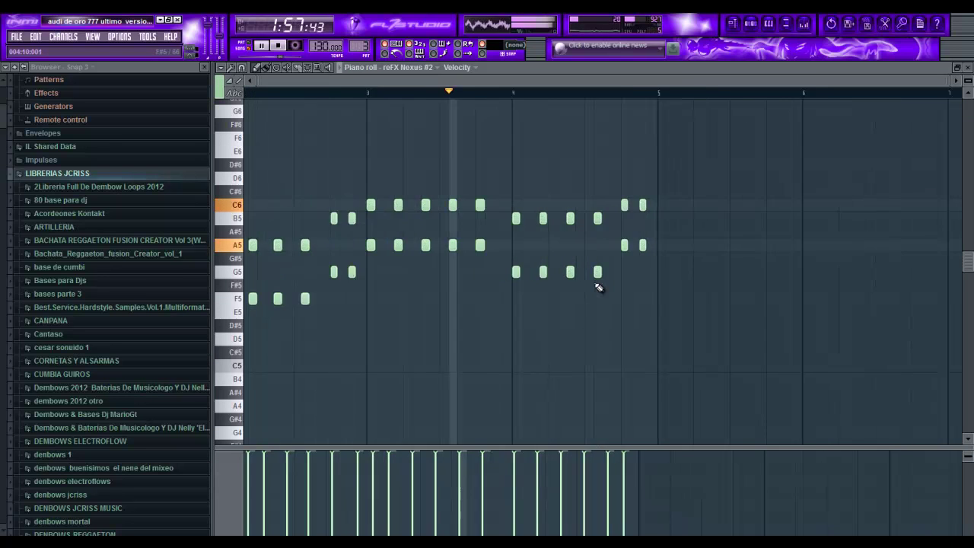
{"action": "key", "text": "Escape"}
{"action": "left_click", "coordinate": [377, 439]}
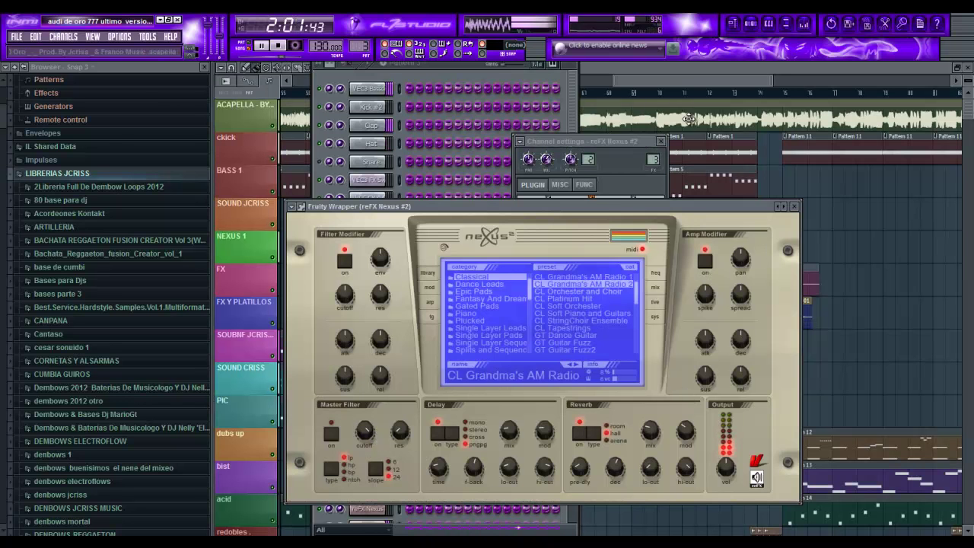
{"action": "left_click", "coordinate": [662, 79]}
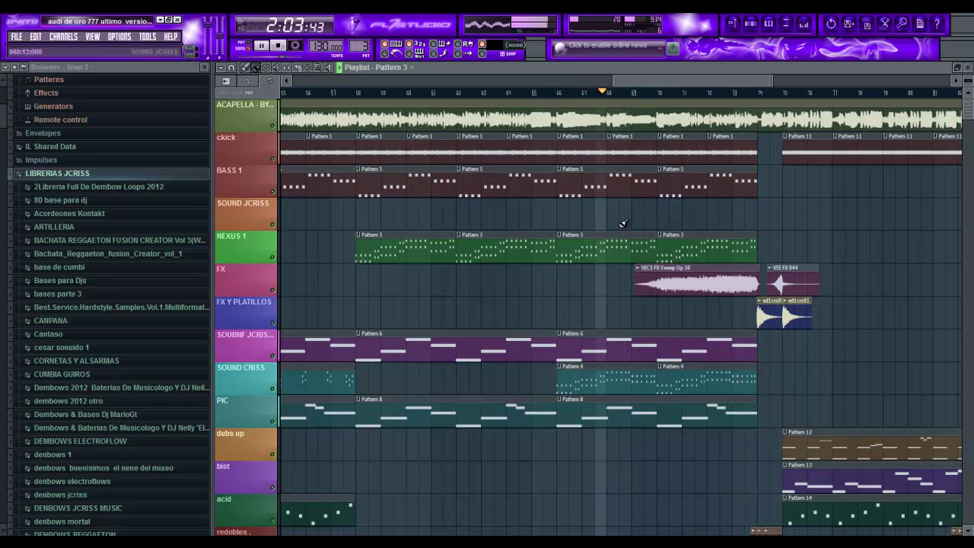
Step: Examine the playlist transition around bars 70 to 75, covering the FX clips, redobles fills and the dubs up, bist and acid patterns
{"action": "scroll", "coordinate": [708, 263], "scroll_direction": "down", "scroll_amount": 4}
{"action": "scroll", "coordinate": [728, 269], "scroll_direction": "down", "scroll_amount": 5}
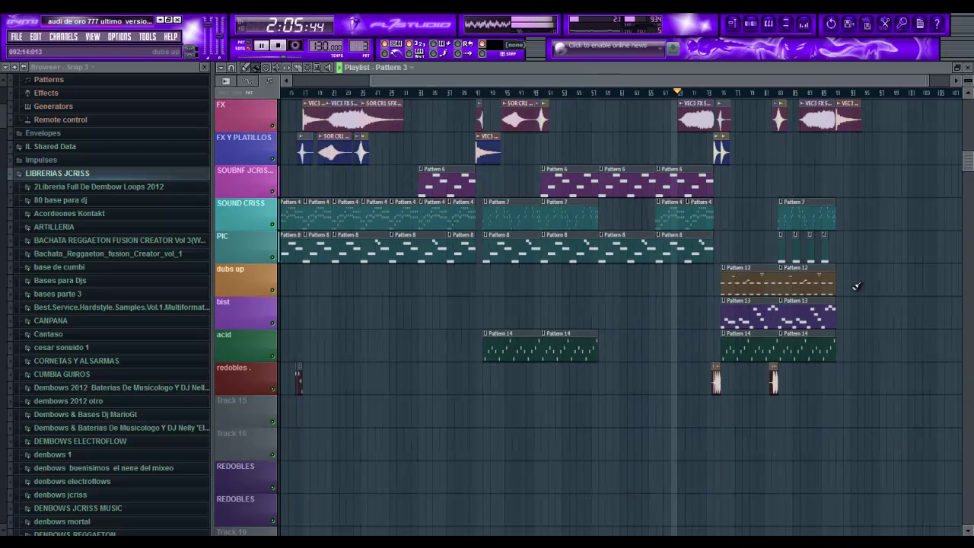
{"action": "scroll", "coordinate": [561, 321], "scroll_direction": "up", "scroll_amount": 5}
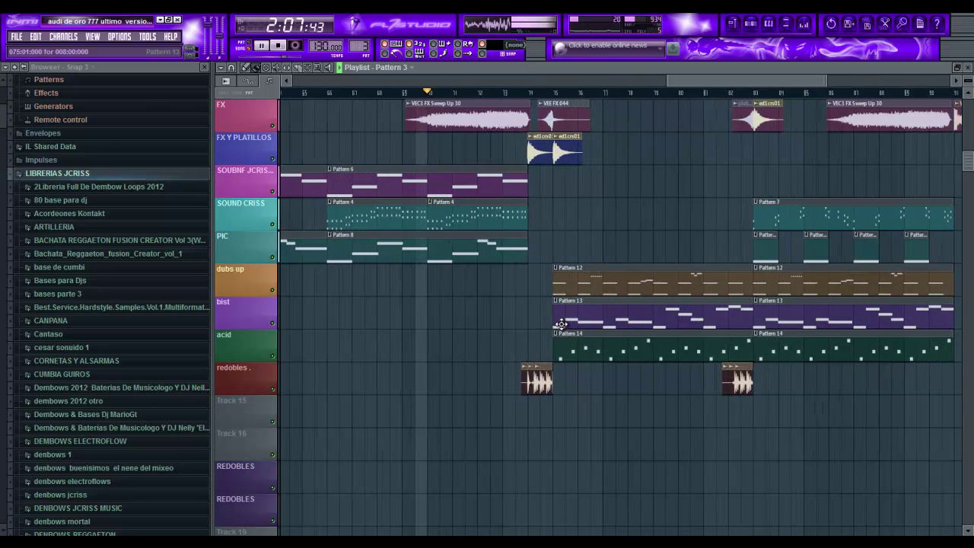
{"action": "scroll", "coordinate": [430, 257], "scroll_direction": "up", "scroll_amount": 5}
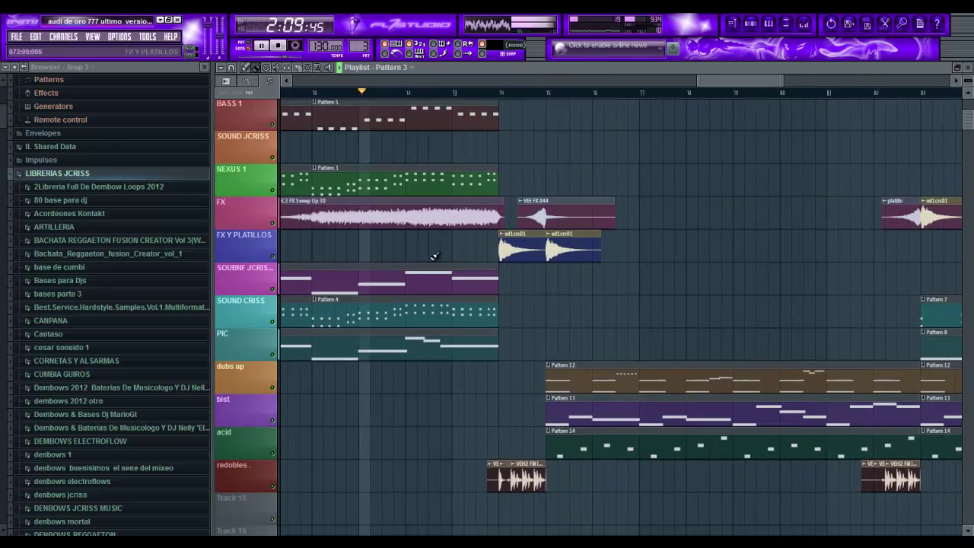
{"action": "scroll", "coordinate": [429, 257], "scroll_direction": "down", "scroll_amount": 1}
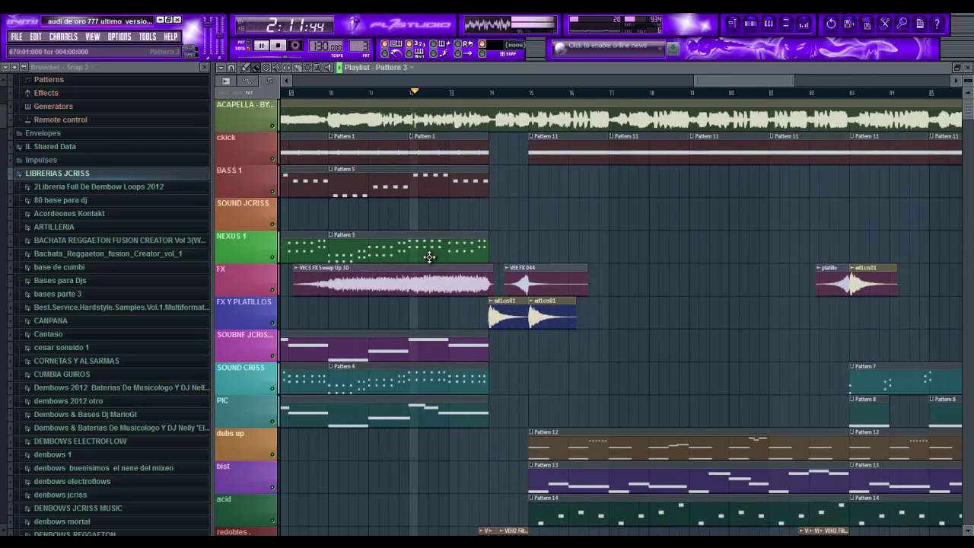
{"action": "scroll", "coordinate": [523, 281], "scroll_direction": "up", "scroll_amount": 3}
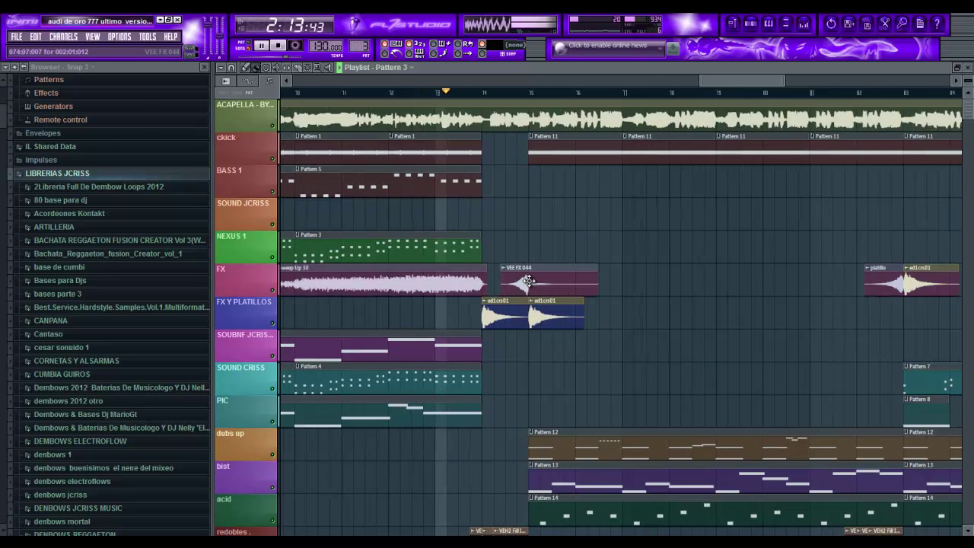
{"action": "scroll", "coordinate": [527, 295], "scroll_direction": "down", "scroll_amount": 6}
{"action": "scroll", "coordinate": [525, 294], "scroll_direction": "up", "scroll_amount": 6}
{"action": "scroll", "coordinate": [498, 297], "scroll_direction": "down", "scroll_amount": 6}
{"action": "scroll", "coordinate": [543, 298], "scroll_direction": "up", "scroll_amount": 1}
{"action": "scroll", "coordinate": [540, 296], "scroll_direction": "down", "scroll_amount": 4}
Step: Open Pattern 12 from the dubs up track in the piano roll, show its Nexus #8 instrument, and return to the playlist
{"action": "double_click", "coordinate": [592, 215]}
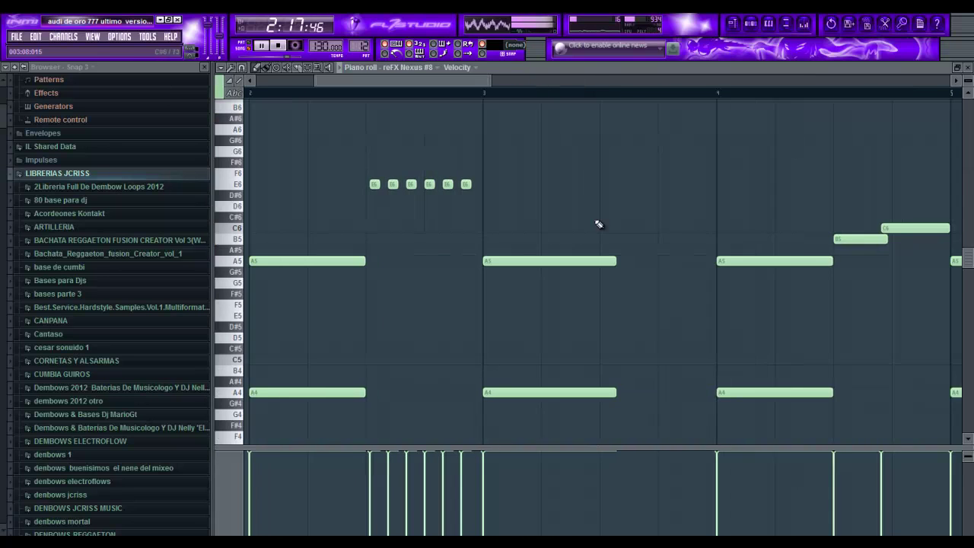
{"action": "key", "text": "Escape"}
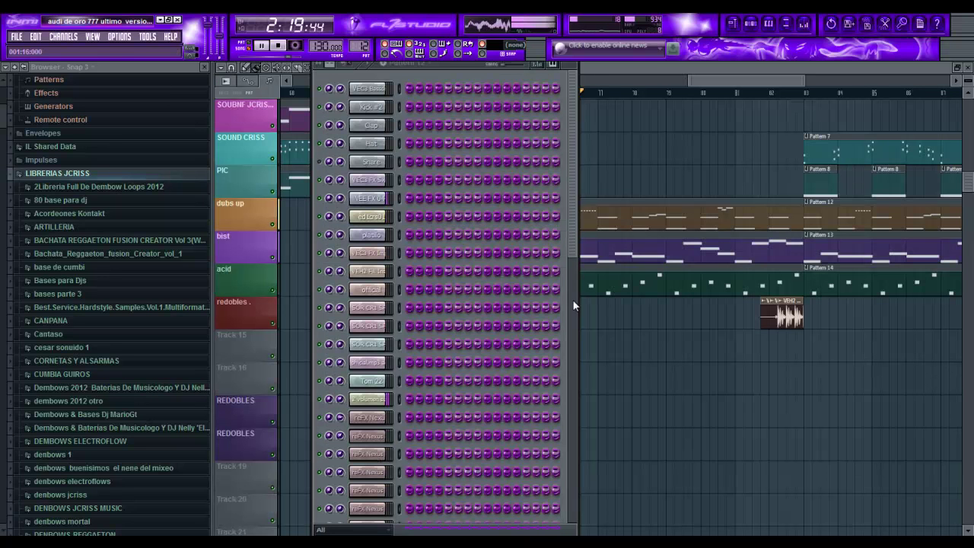
{"action": "scroll", "coordinate": [554, 248], "scroll_direction": "down", "scroll_amount": 5}
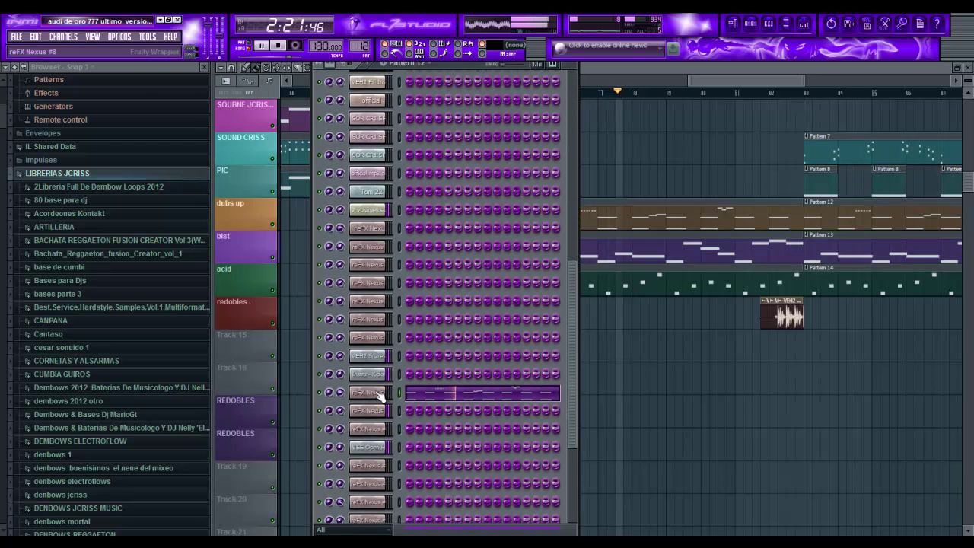
{"action": "left_click", "coordinate": [370, 395]}
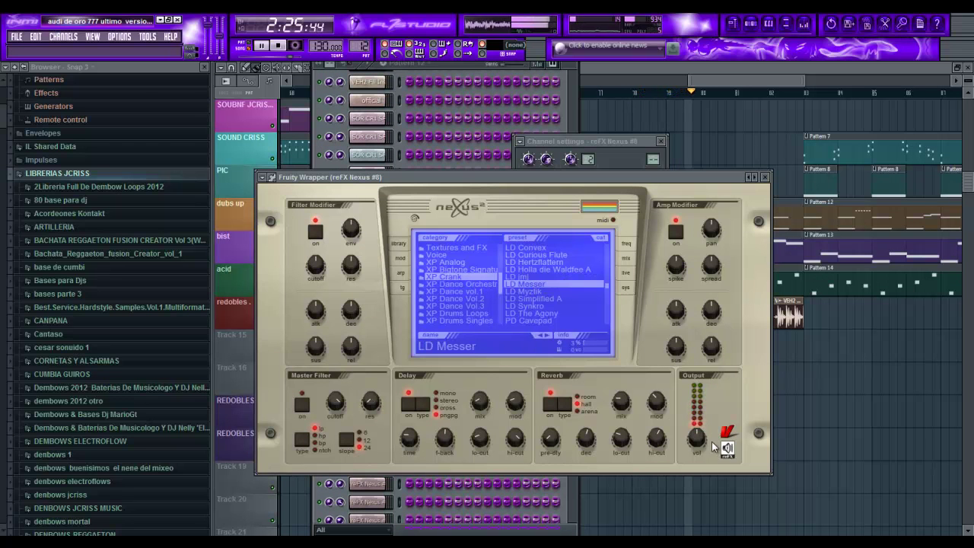
{"action": "left_click", "coordinate": [766, 177]}
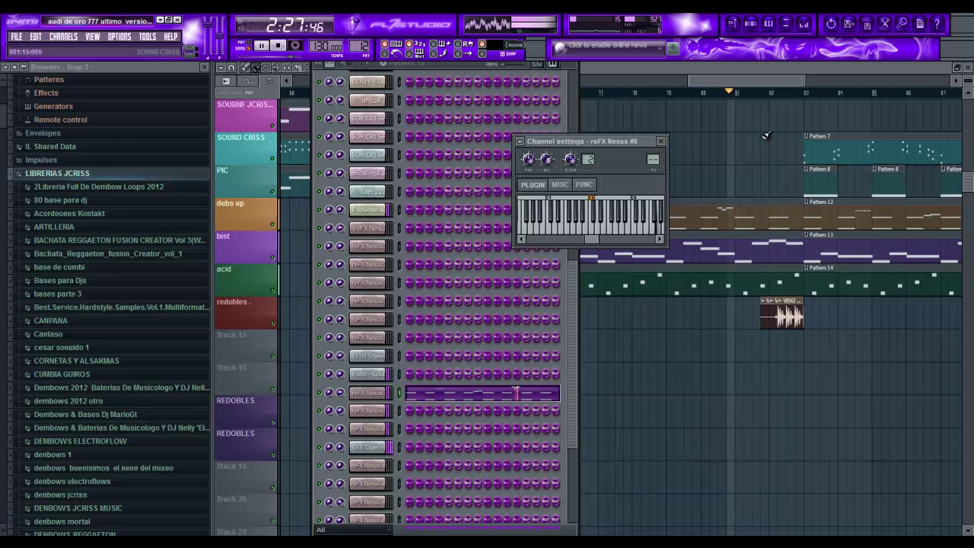
{"action": "left_click", "coordinate": [372, 396]}
{"action": "left_click", "coordinate": [704, 81]}
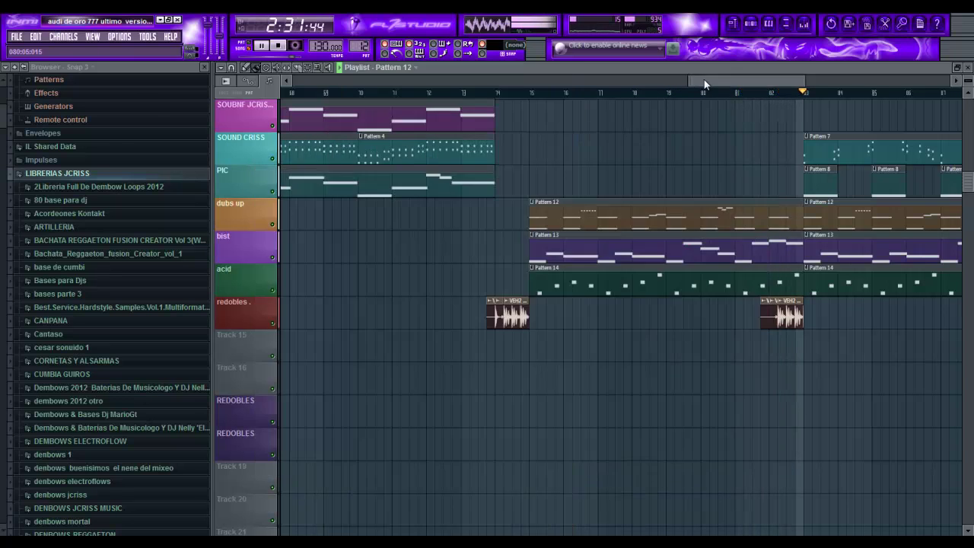
Step: Open Pattern 14 from the acid track in the piano roll, show its channel in the step sequencer, and return to the playlist
{"action": "scroll", "coordinate": [592, 306], "scroll_direction": "down", "scroll_amount": 3}
{"action": "scroll", "coordinate": [830, 308], "scroll_direction": "up", "scroll_amount": 2}
{"action": "scroll", "coordinate": [794, 303], "scroll_direction": "up", "scroll_amount": 4}
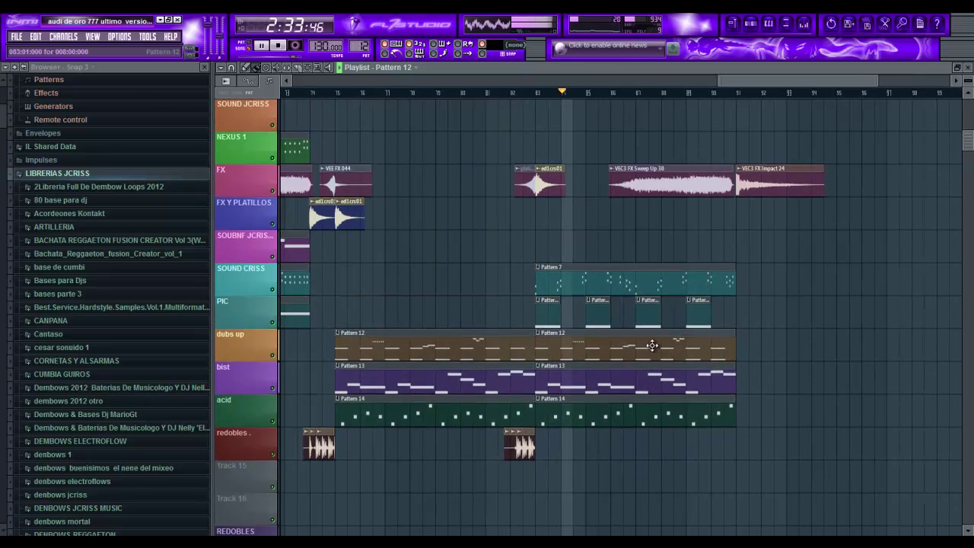
{"action": "double_click", "coordinate": [607, 413]}
{"action": "double_click", "coordinate": [607, 413]}
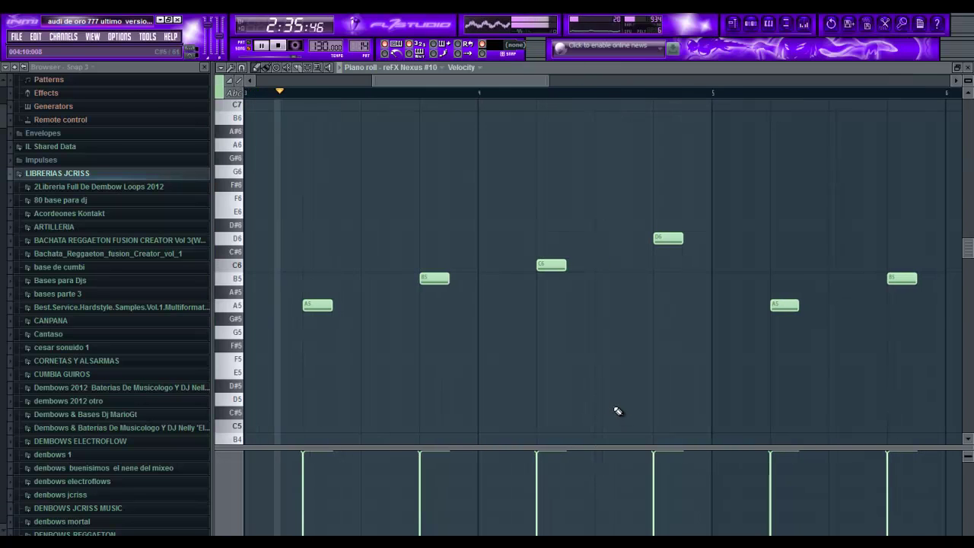
{"action": "key", "text": "Escape"}
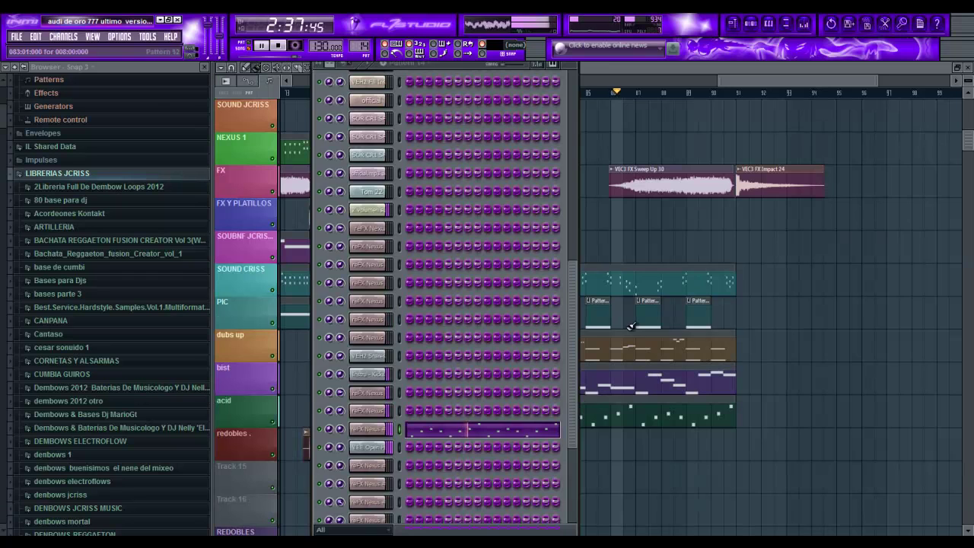
{"action": "key", "text": "F6"}
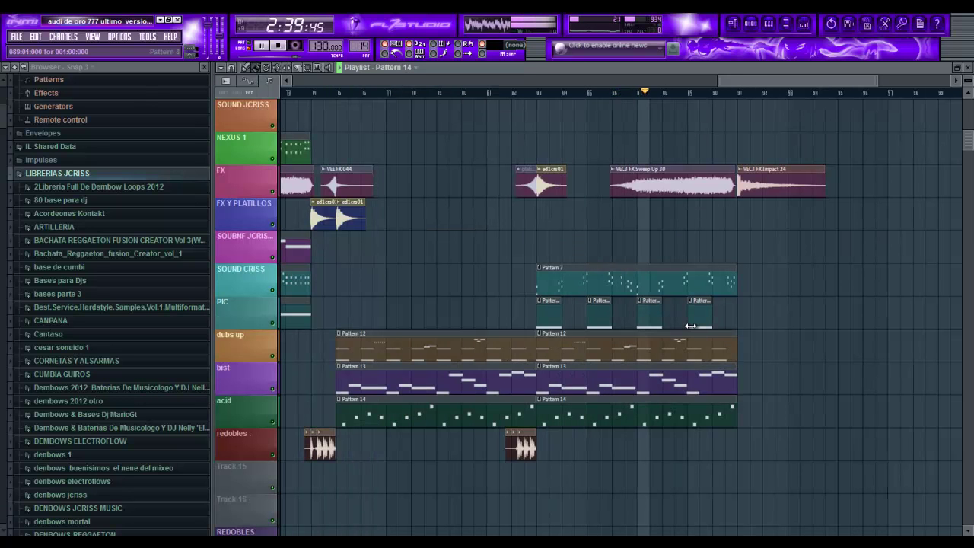
Step: Examine the song's closing section up to the end of the acapella and the VEC3 FX Impact 24 clip, and stop playback
{"action": "scroll", "coordinate": [691, 326], "scroll_direction": "up", "scroll_amount": 6}
{"action": "scroll", "coordinate": [679, 301], "scroll_direction": "down", "scroll_amount": 2}
{"action": "scroll", "coordinate": [680, 300], "scroll_direction": "down", "scroll_amount": 2}
{"action": "scroll", "coordinate": [750, 302], "scroll_direction": "up", "scroll_amount": 3}
{"action": "scroll", "coordinate": [784, 226], "scroll_direction": "up", "scroll_amount": 3}
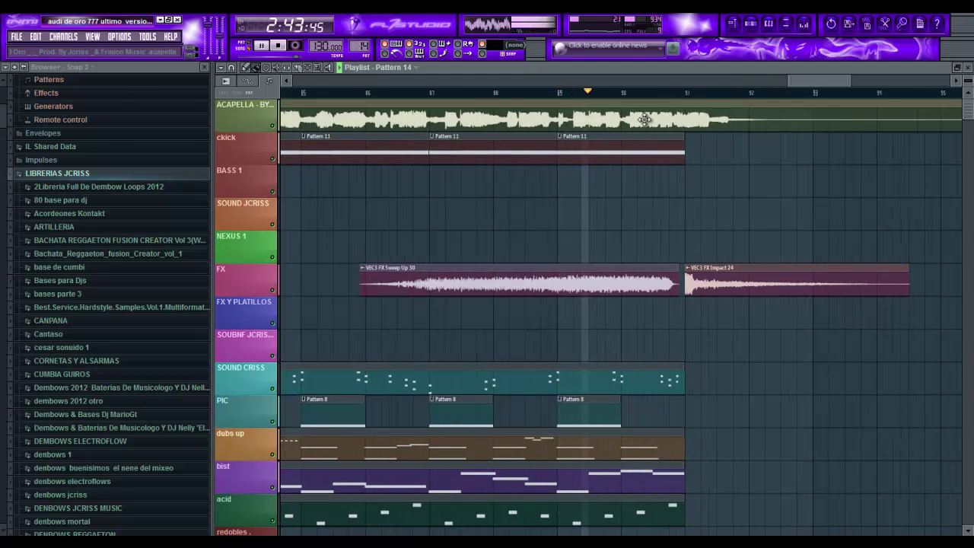
{"action": "scroll", "coordinate": [707, 169], "scroll_direction": "up", "scroll_amount": 3}
{"action": "scroll", "coordinate": [792, 220], "scroll_direction": "down", "scroll_amount": 2}
{"action": "scroll", "coordinate": [530, 250], "scroll_direction": "down", "scroll_amount": 2}
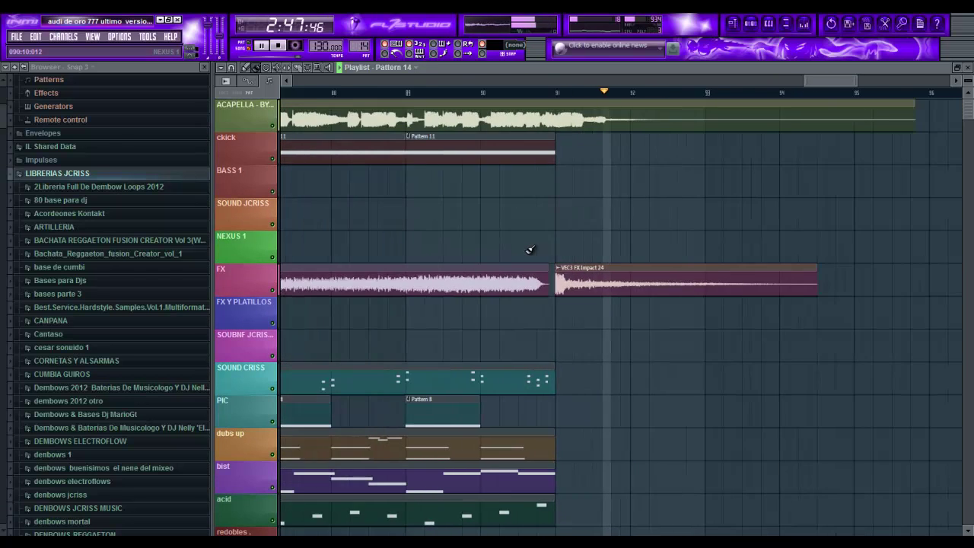
{"action": "scroll", "coordinate": [531, 250], "scroll_direction": "down", "scroll_amount": 2}
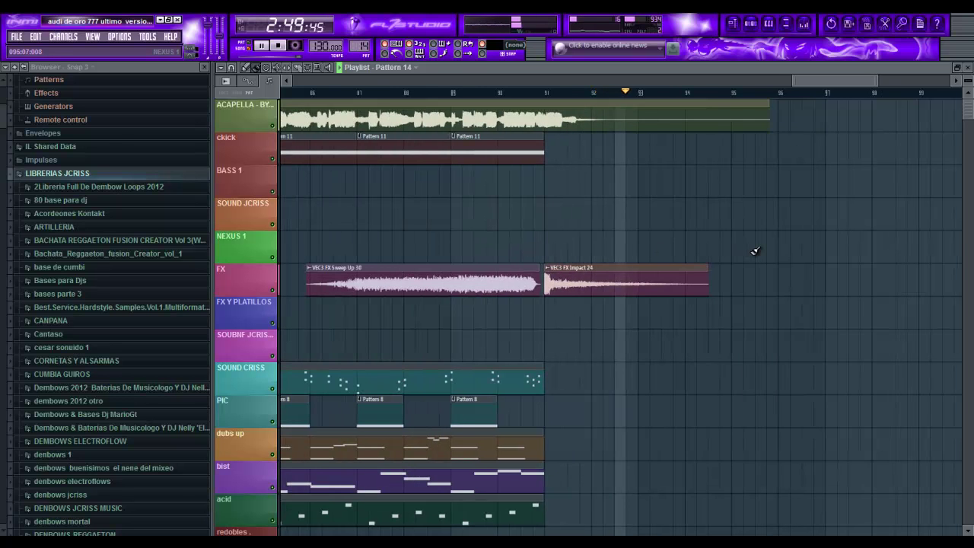
{"action": "scroll", "coordinate": [755, 250], "scroll_direction": "up", "scroll_amount": 1}
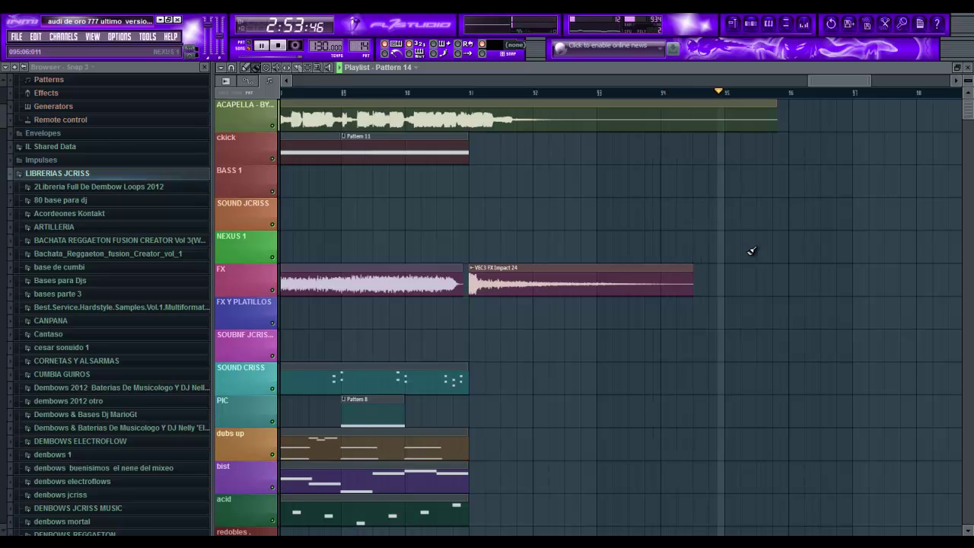
{"action": "key", "text": "space"}
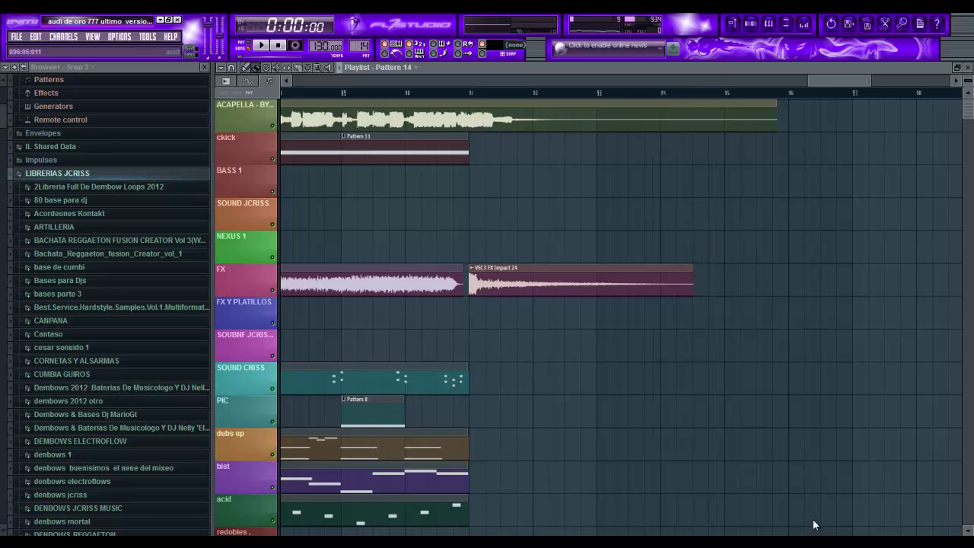